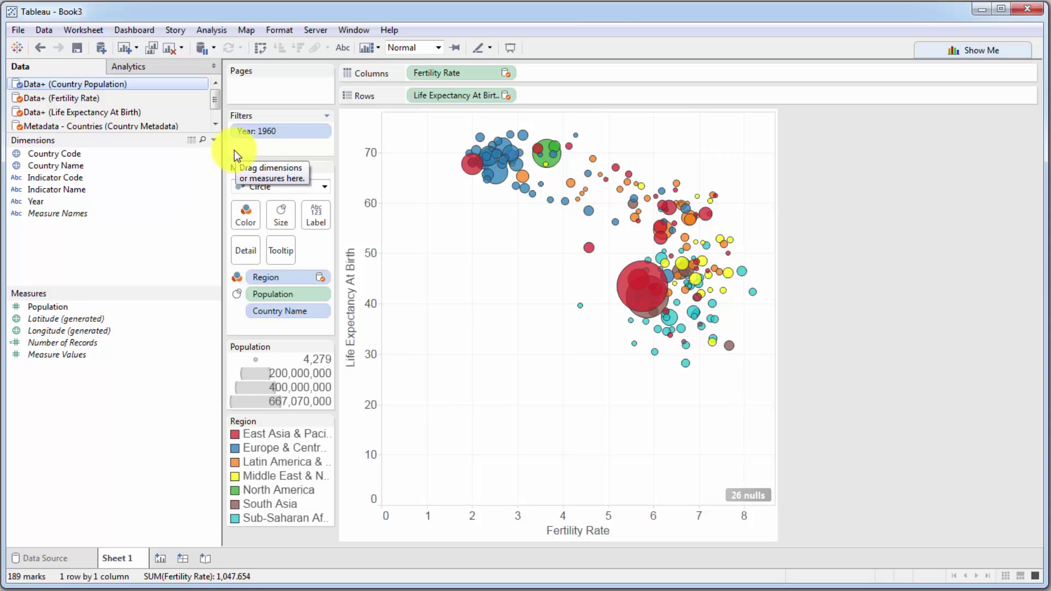
Step: Replace the Year 1960 filter by putting Year on the Pages shelf
left_click_drag(248, 140, 875, 274)
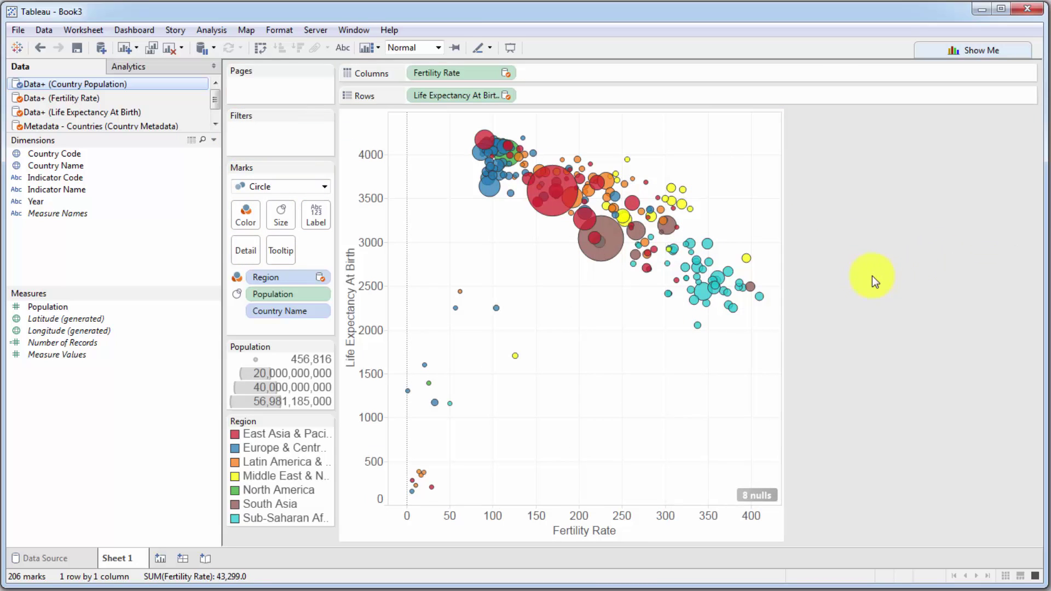
left_click(29, 200)
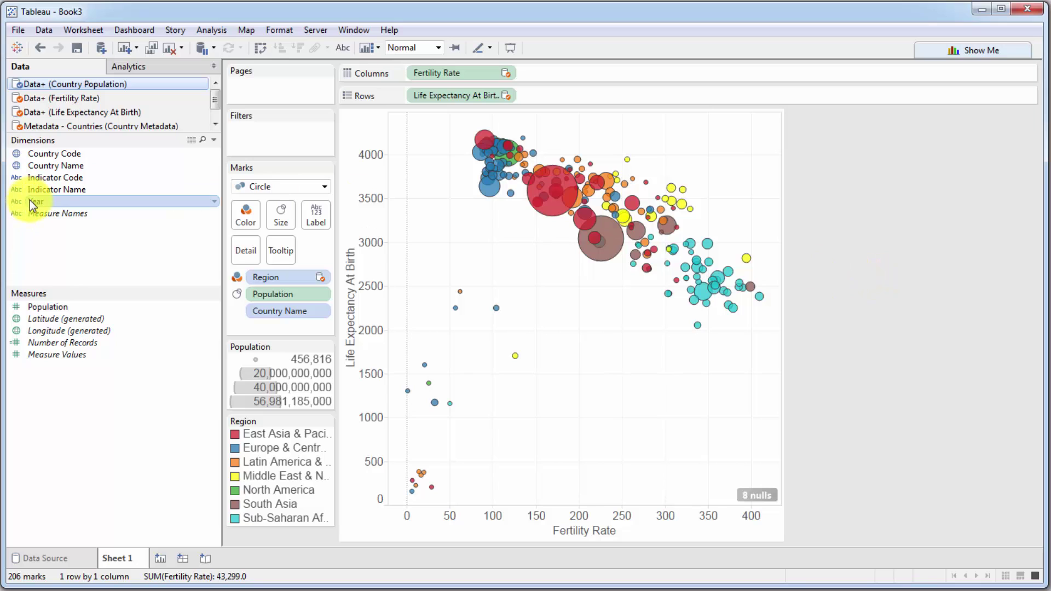
left_click_drag(29, 199, 259, 88)
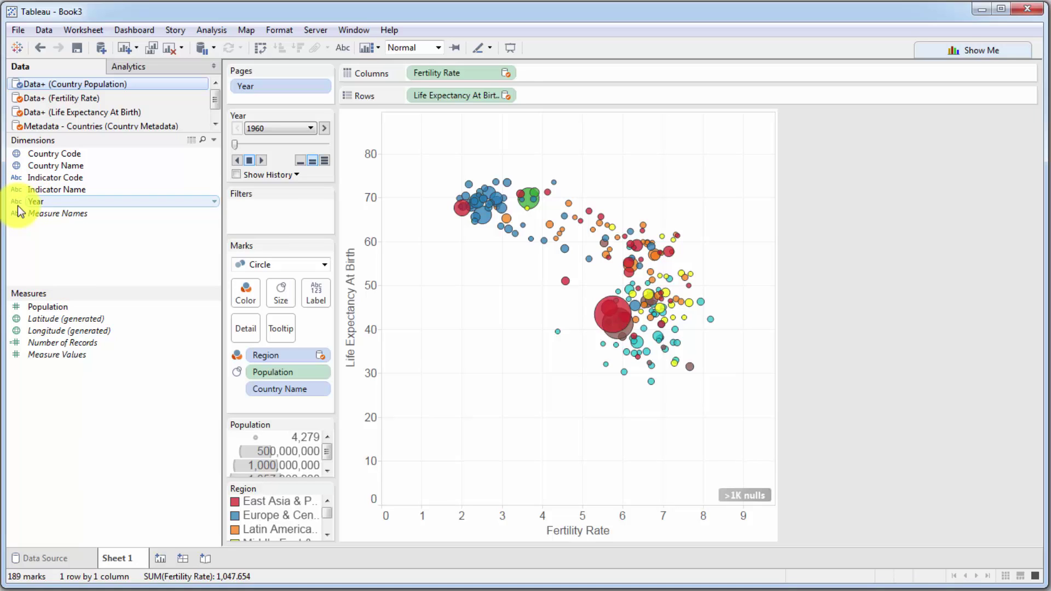
left_click_drag(18, 206, 271, 105)
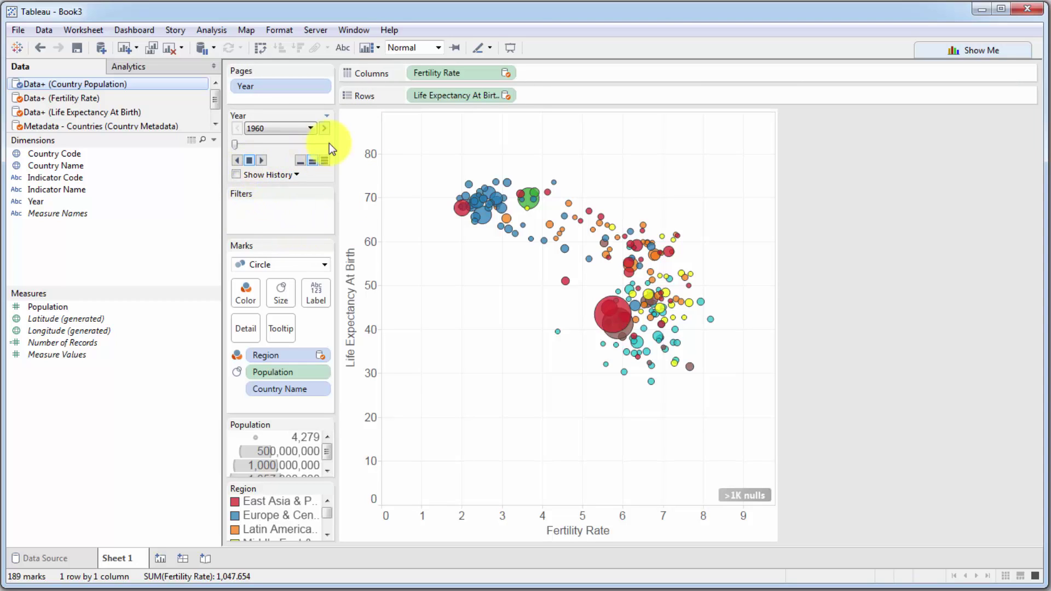
Step: Step the chart forward year by year to 1966, then back to 1960
left_click(325, 129)
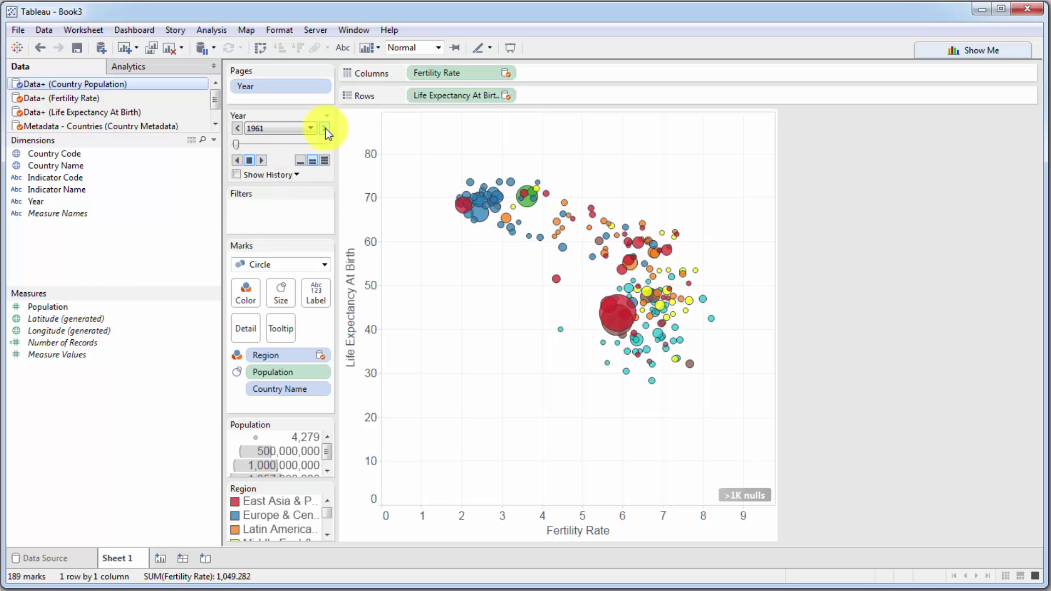
left_click(325, 129)
left_click(325, 129)
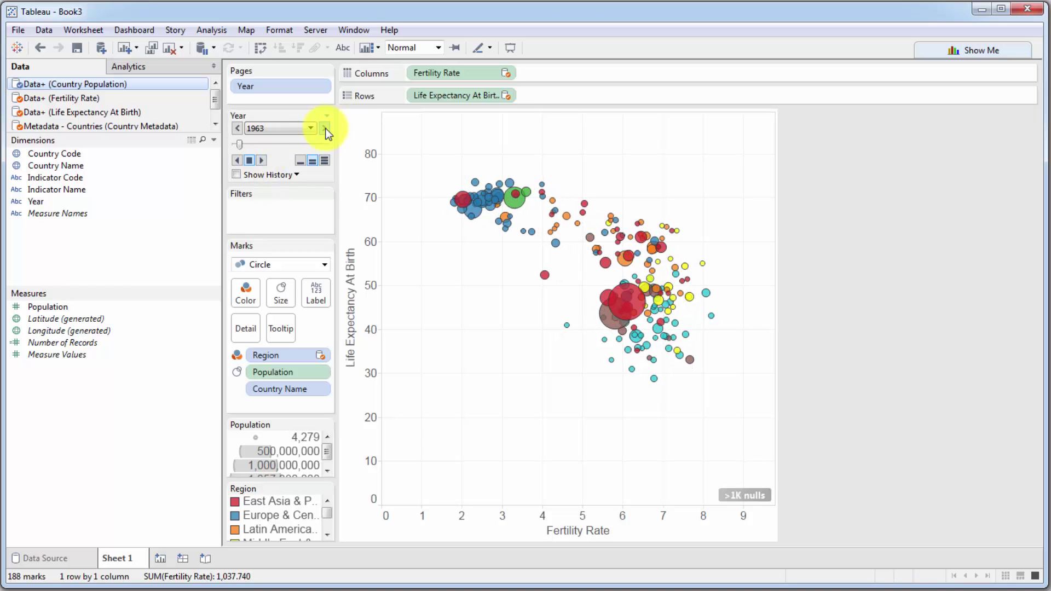
left_click(325, 129)
left_click(325, 130)
left_click(324, 129)
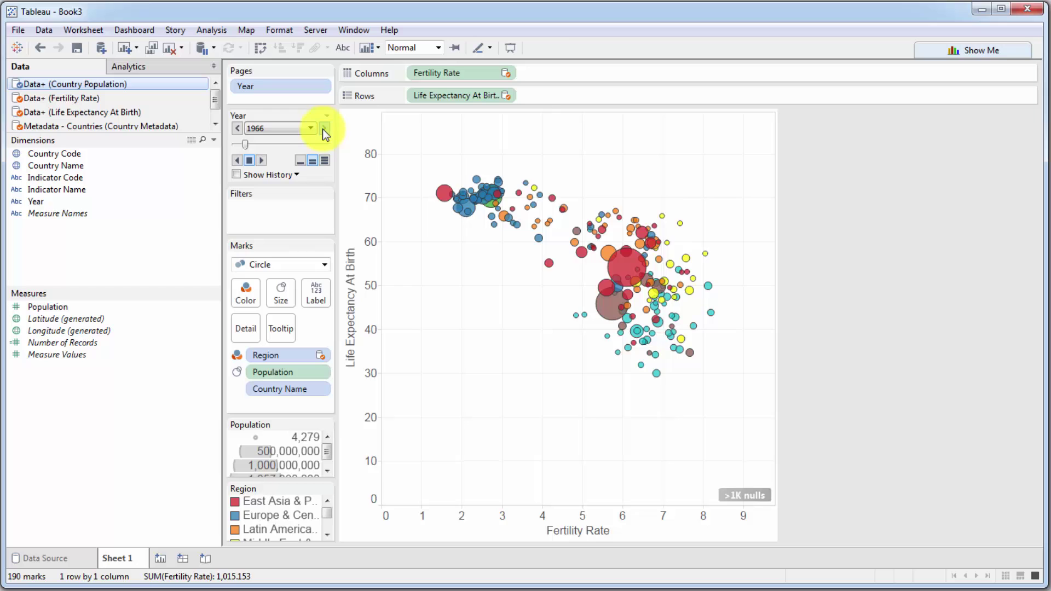
left_click(323, 129)
left_click(237, 128)
left_click(237, 128)
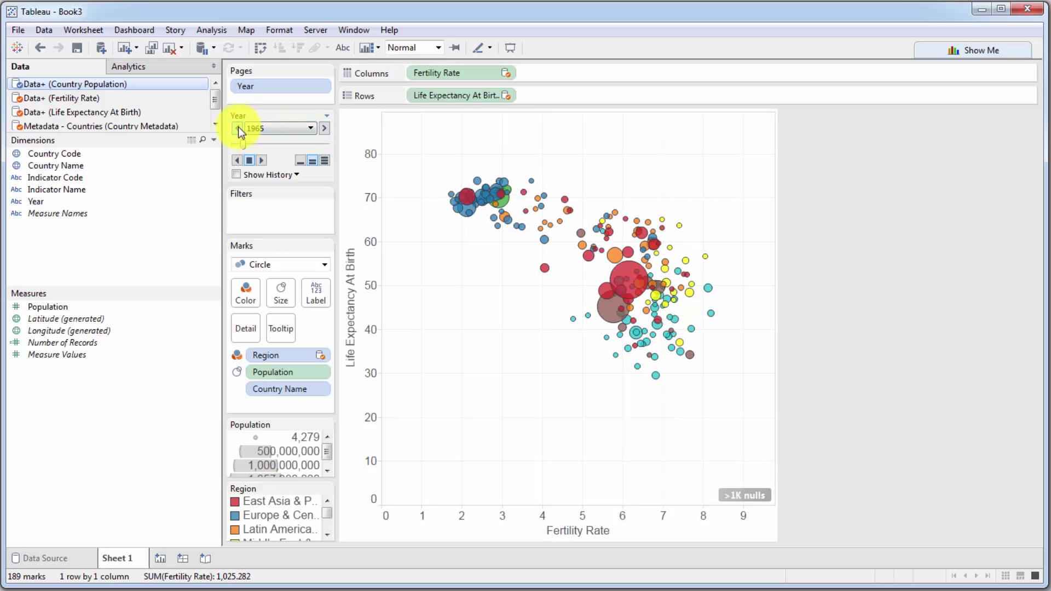
left_click(238, 128)
left_click(237, 130)
left_click(237, 129)
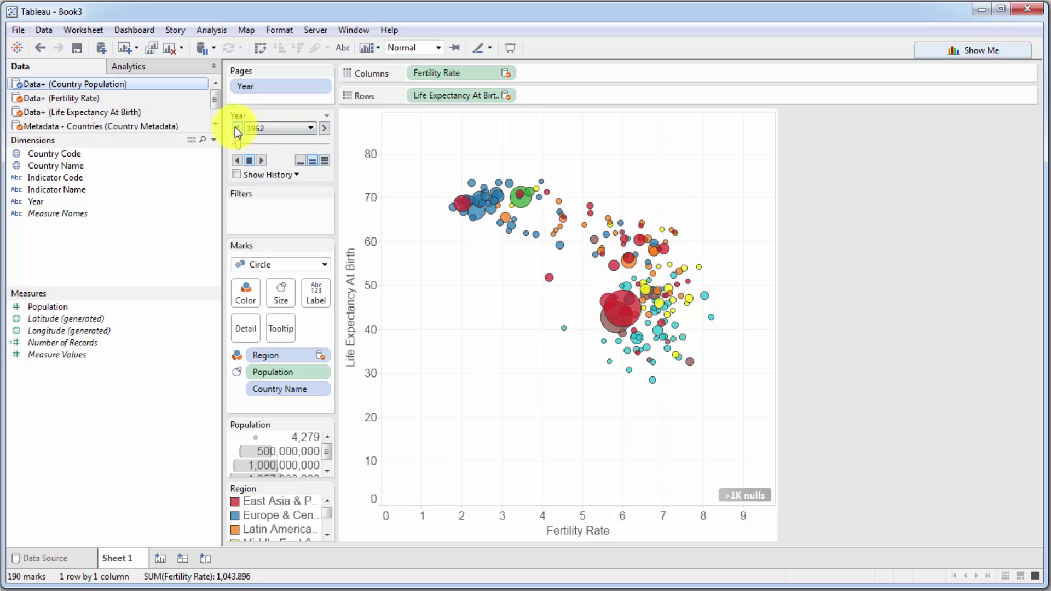
left_click(237, 128)
left_click(238, 128)
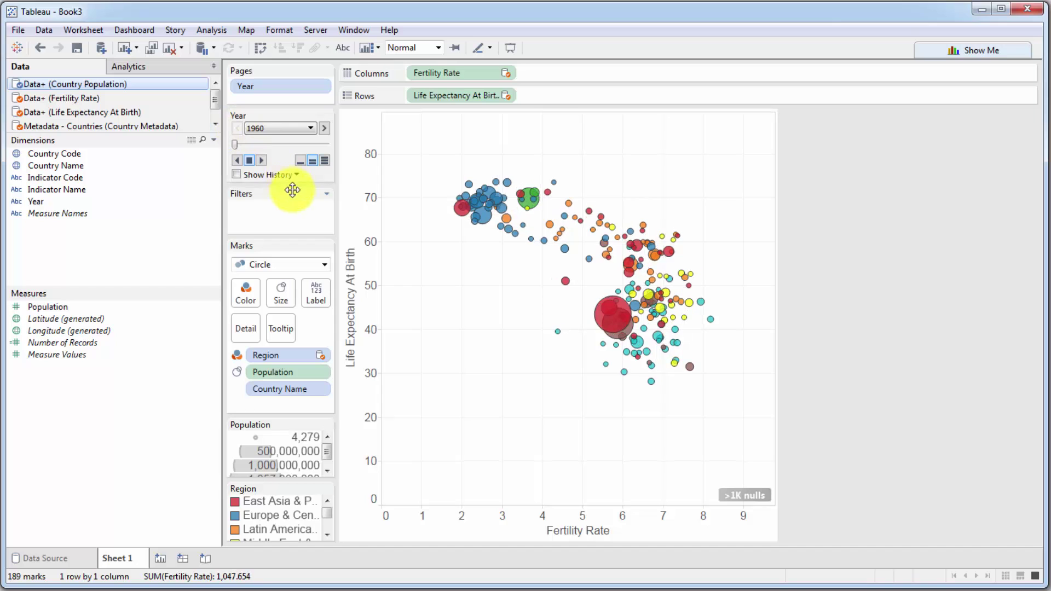
Step: Play the year animation through to 2013, switching playback speed from slow to fast
left_click(261, 160)
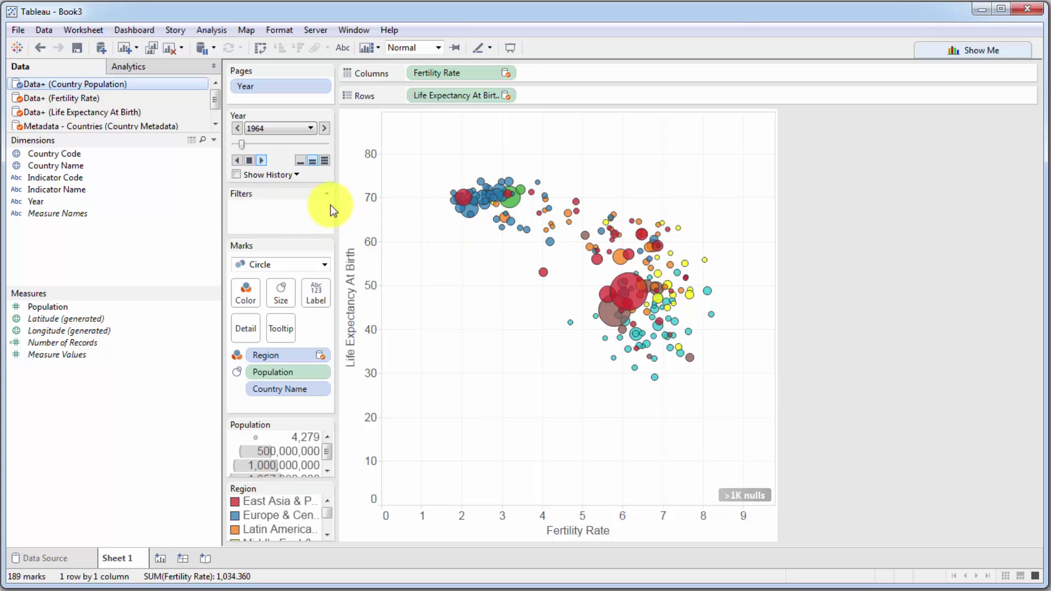
left_click(300, 160)
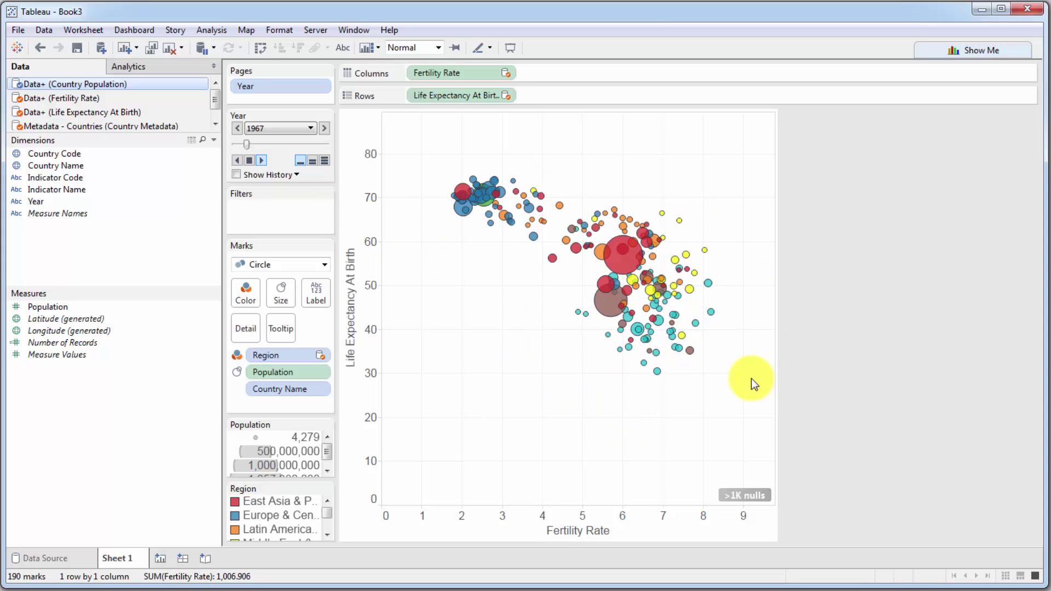
left_click(324, 160)
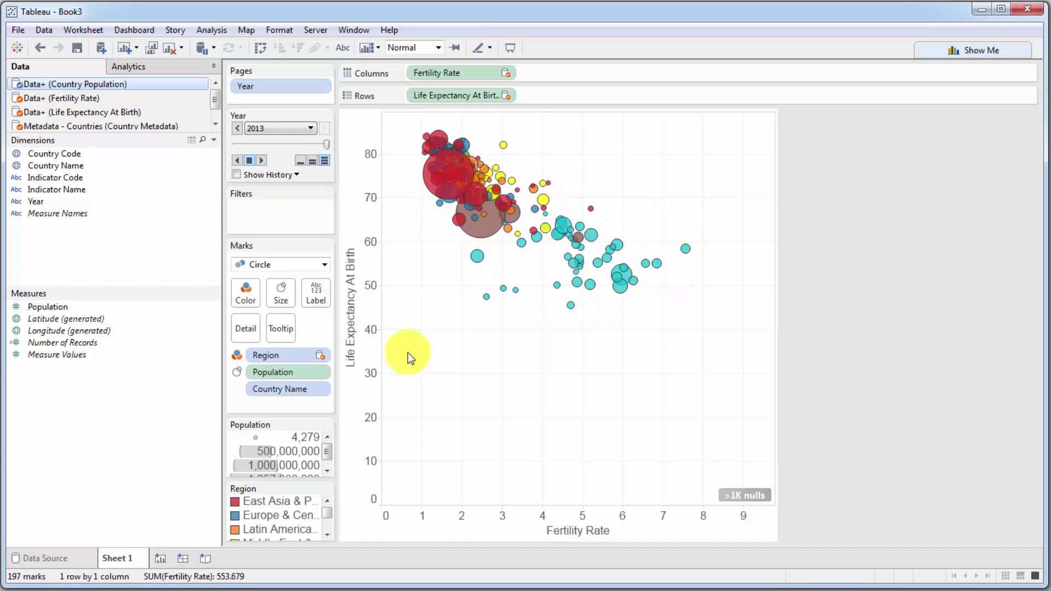
Step: Rewind to 1960, replay the year animation to 2013, and rewind to 1960
left_click_drag(320, 144, 230, 143)
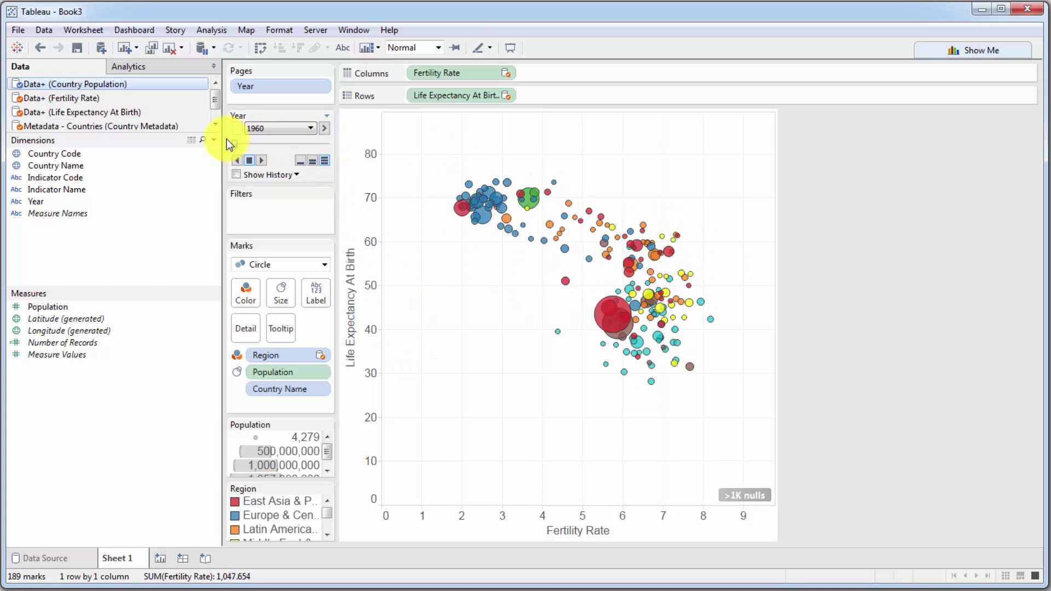
left_click(263, 159)
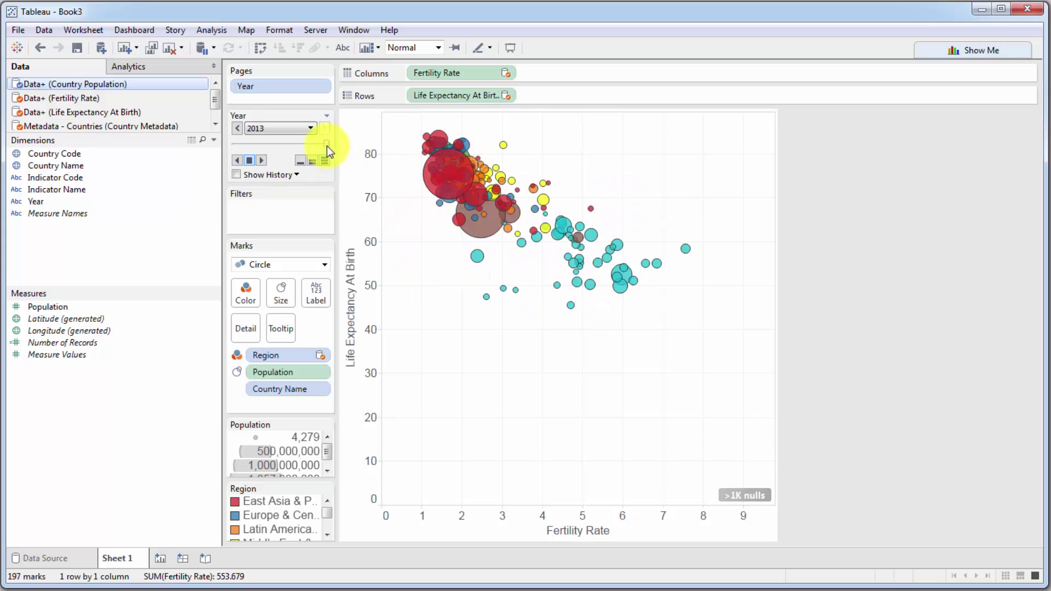
left_click_drag(327, 145, 208, 150)
mouse_move(603, 314)
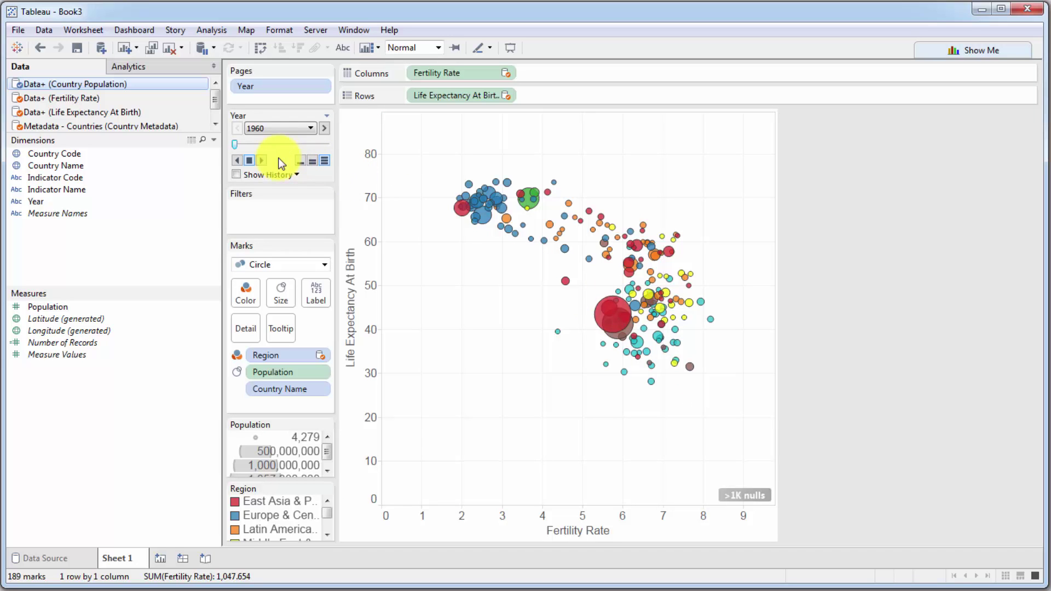
left_click(262, 160)
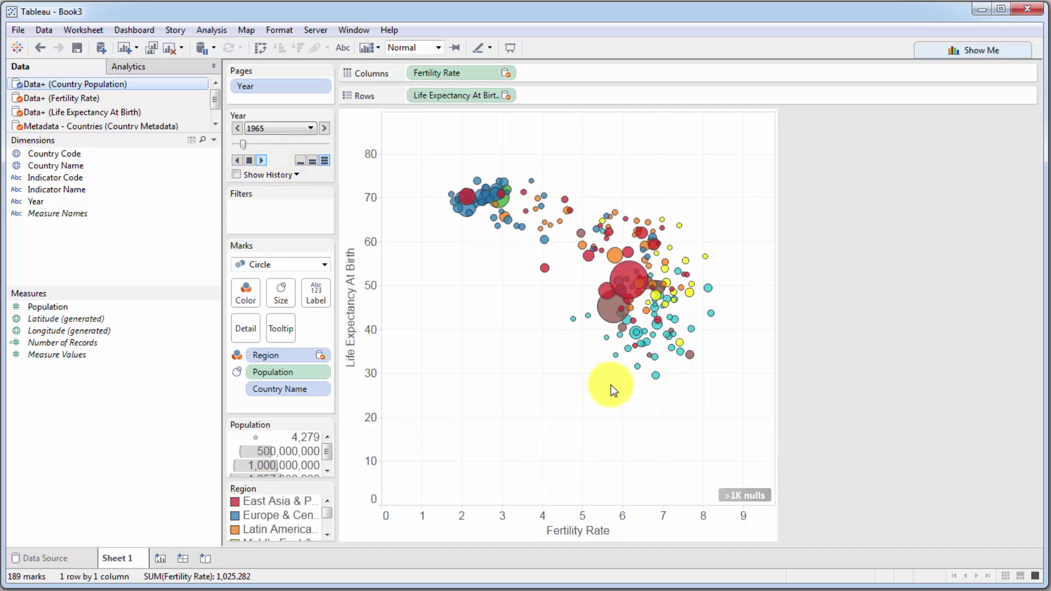
mouse_move(554, 237)
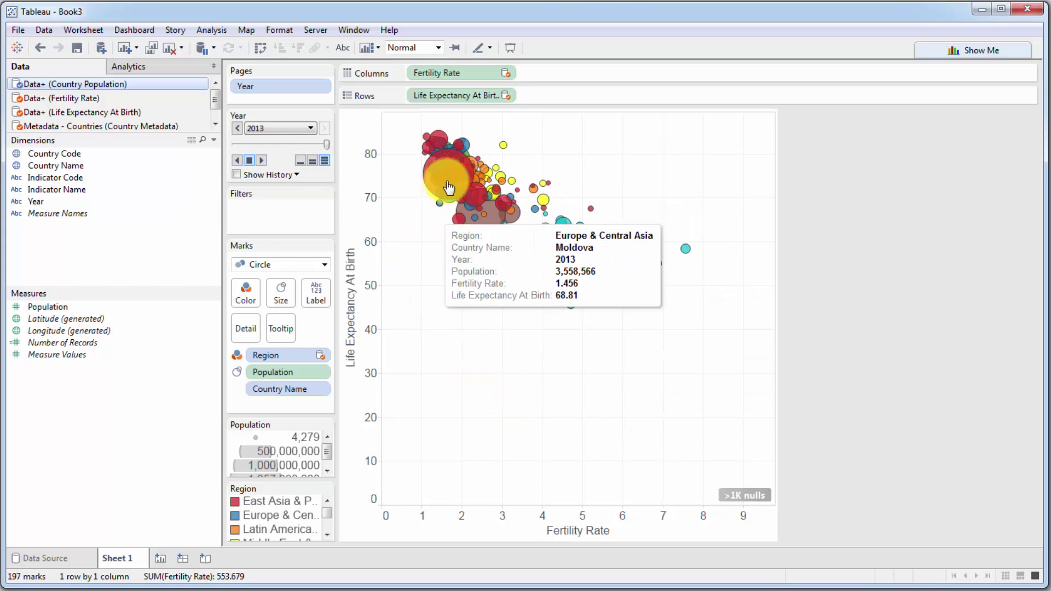
mouse_move(452, 185)
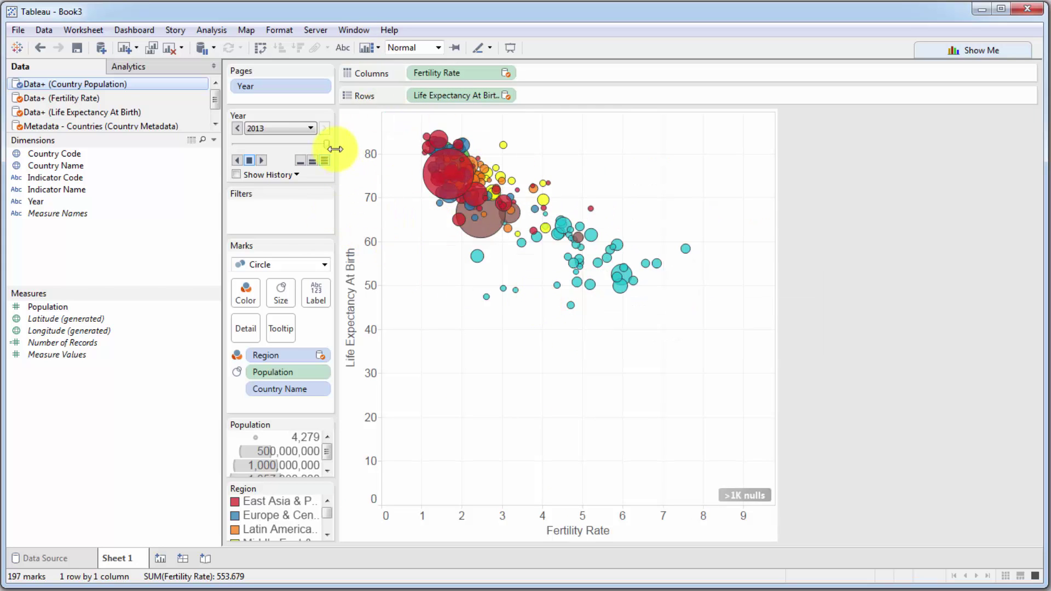
left_click_drag(327, 145, 212, 147)
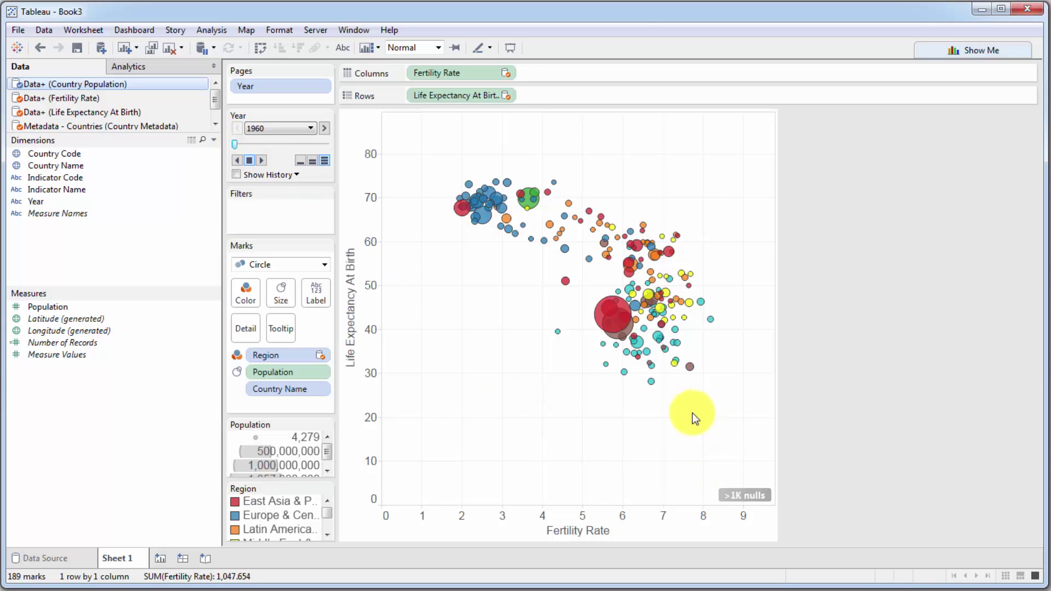
Step: Play the animation from 1960 to 2013 again and rewind the Year slider to 1960
mouse_move(627, 336)
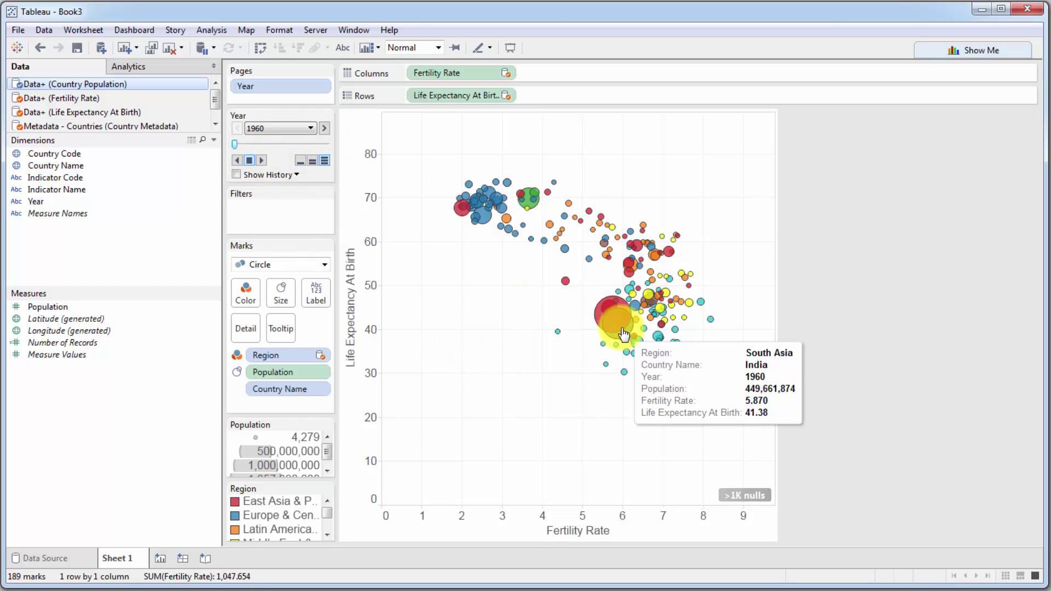
left_click(263, 159)
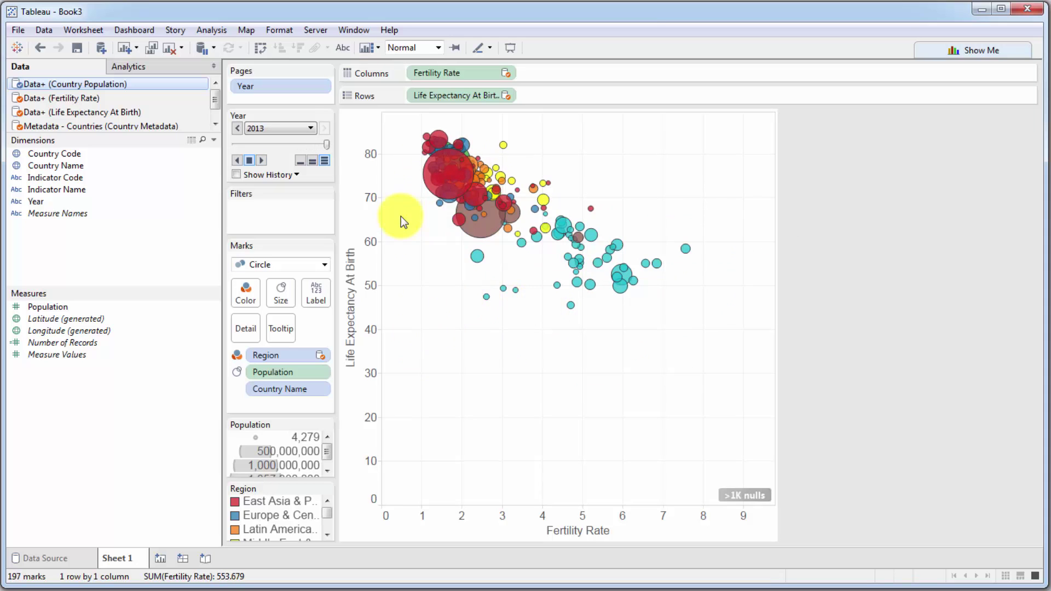
left_click_drag(326, 144, 223, 144)
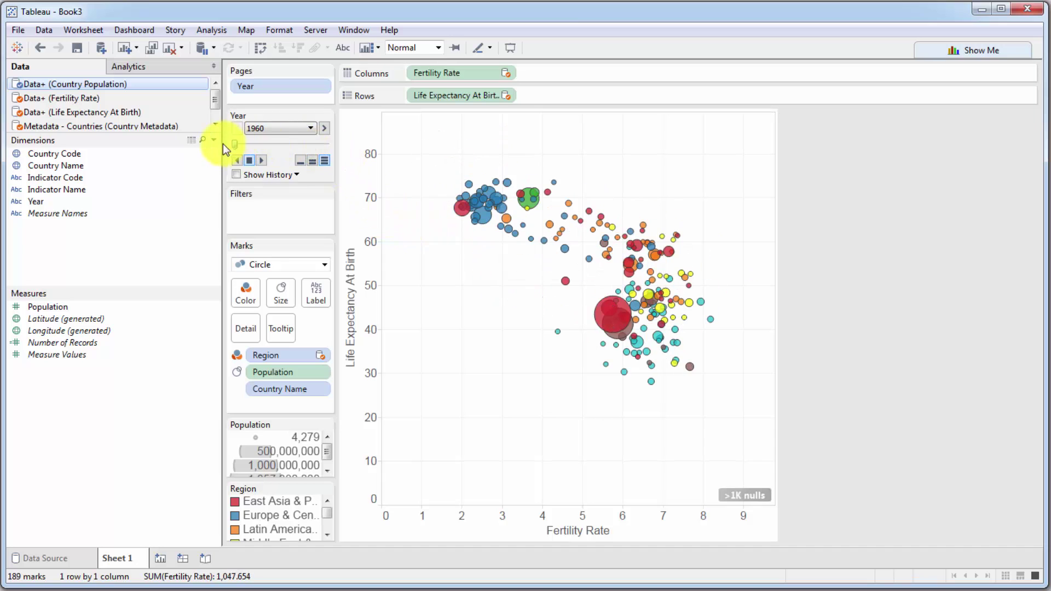
mouse_move(568, 340)
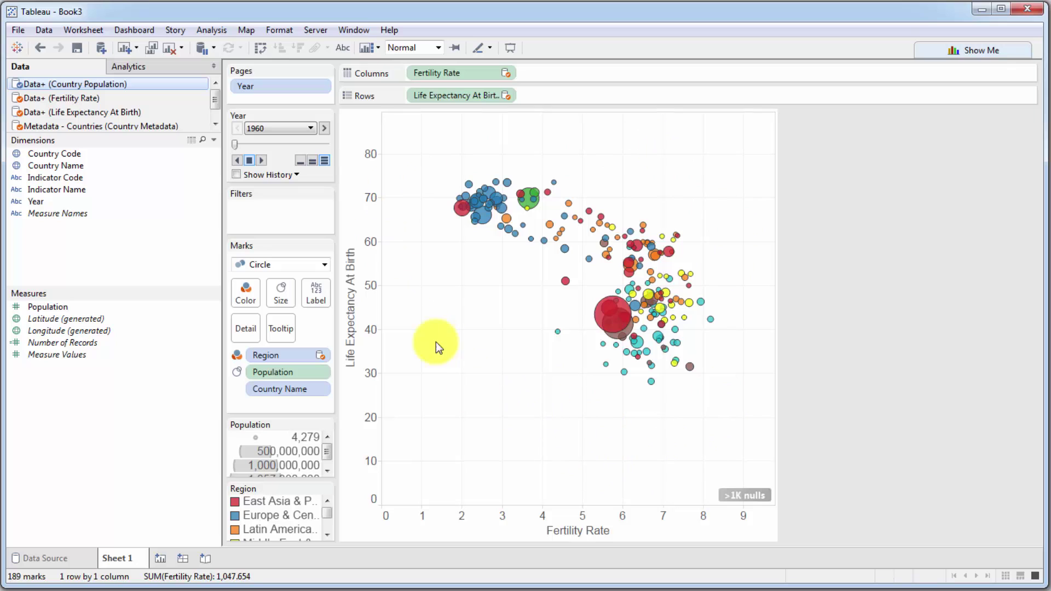
Step: Advance the chart three years, then play the animation through to 2013
left_click(324, 128)
left_click(324, 128)
left_click(325, 128)
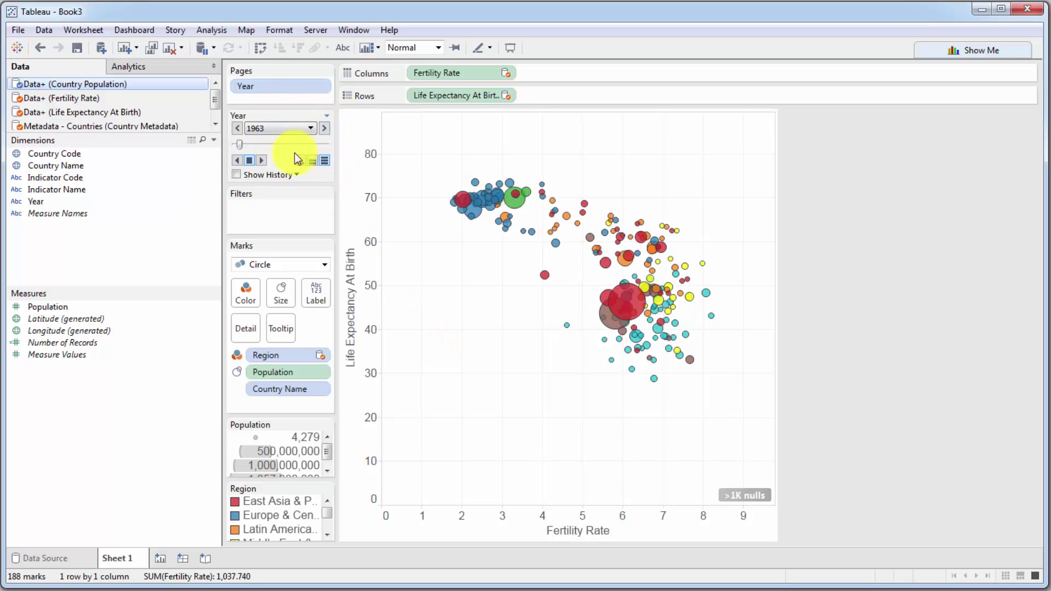
left_click(261, 160)
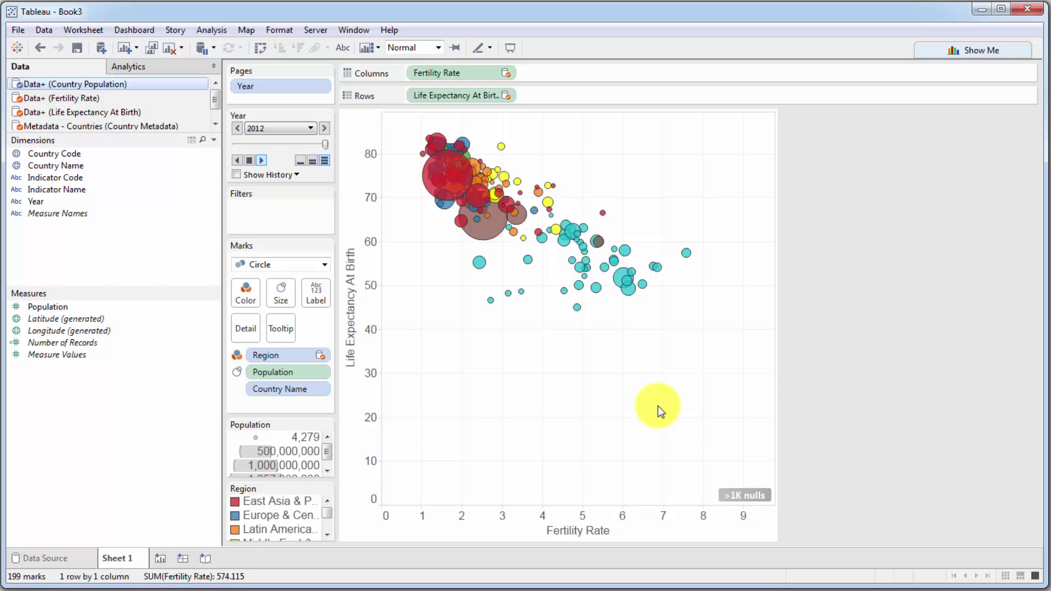
mouse_move(327, 145)
left_mouse_down()
mouse_move(206, 137)
mouse_move(326, 144)
left_mouse_up()
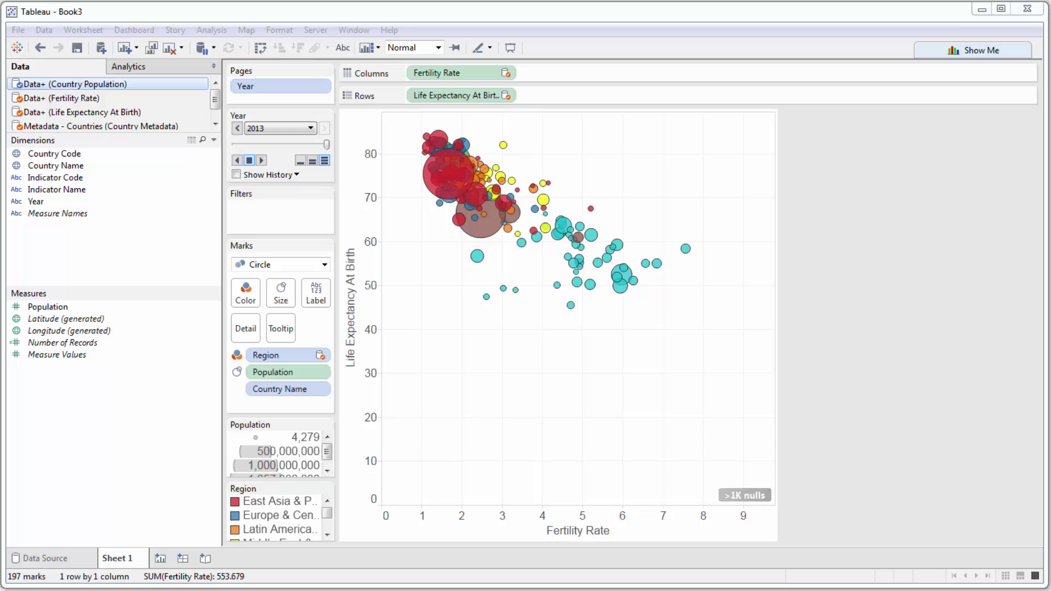
Step: Give the Fertility Rate axis a fixed range ending at 8
right_click(695, 516)
left_click(724, 526)
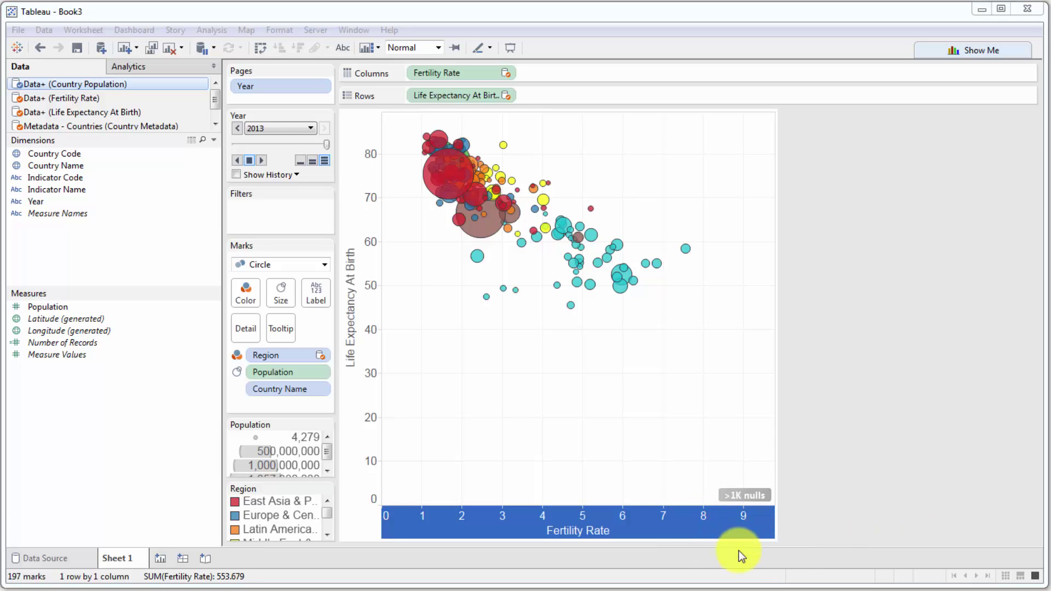
left_click(398, 243)
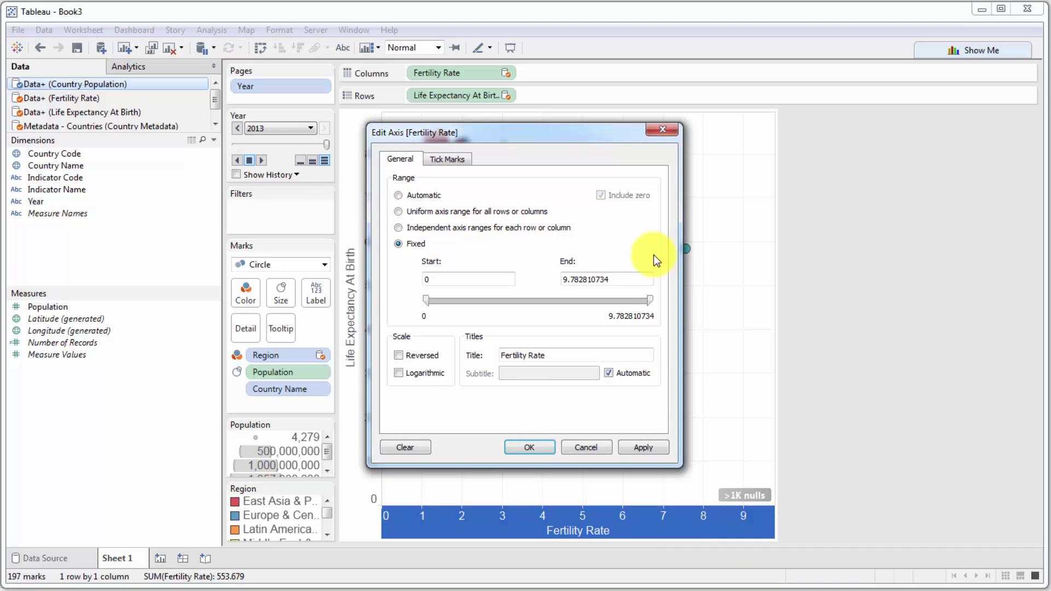
double_click(607, 279)
type("8")
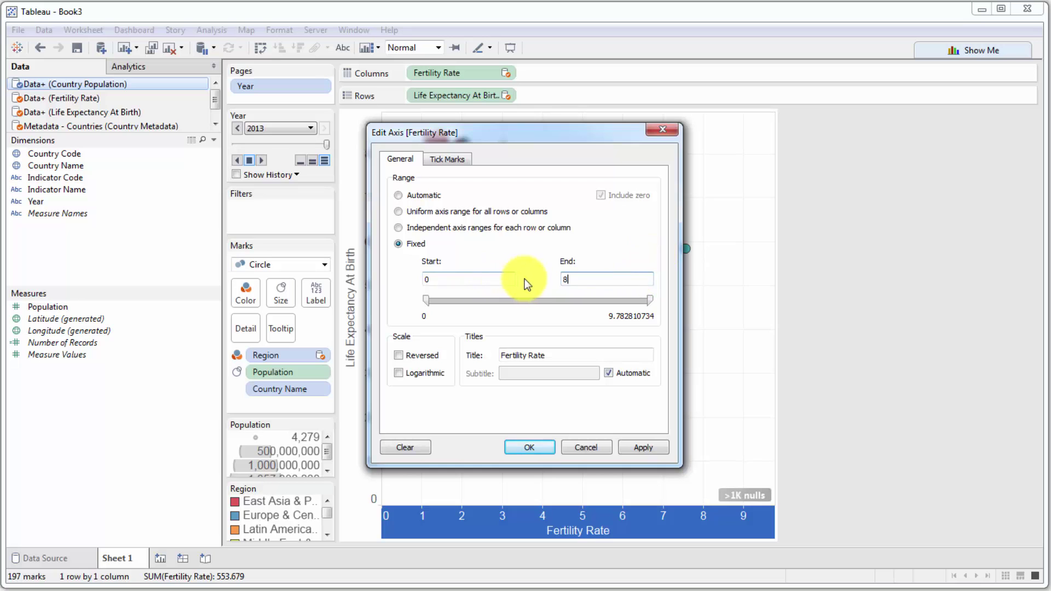
double_click(464, 284)
left_click(643, 447)
left_click(529, 447)
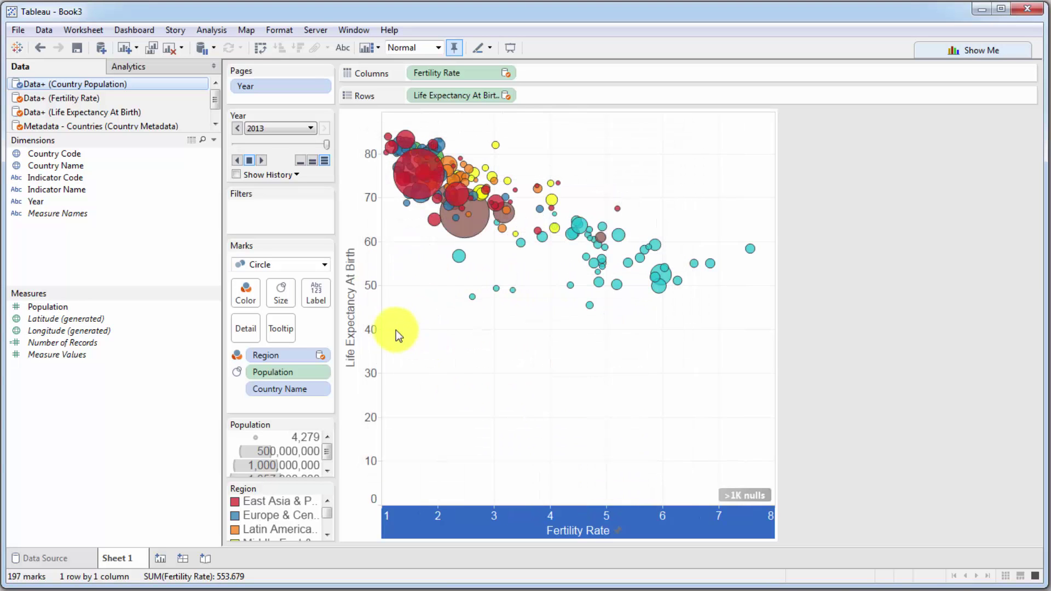
Step: Give the Life Expectancy At Birth axis a fixed range from 30 to 85
right_click(359, 300)
left_click(392, 311)
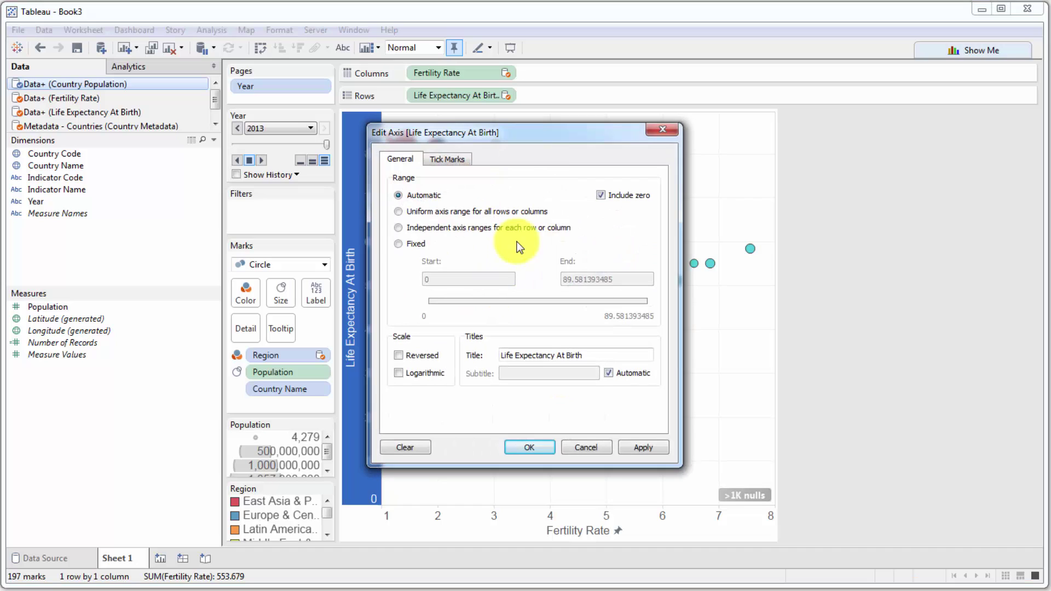
left_click(421, 244)
double_click(630, 279)
type("8")
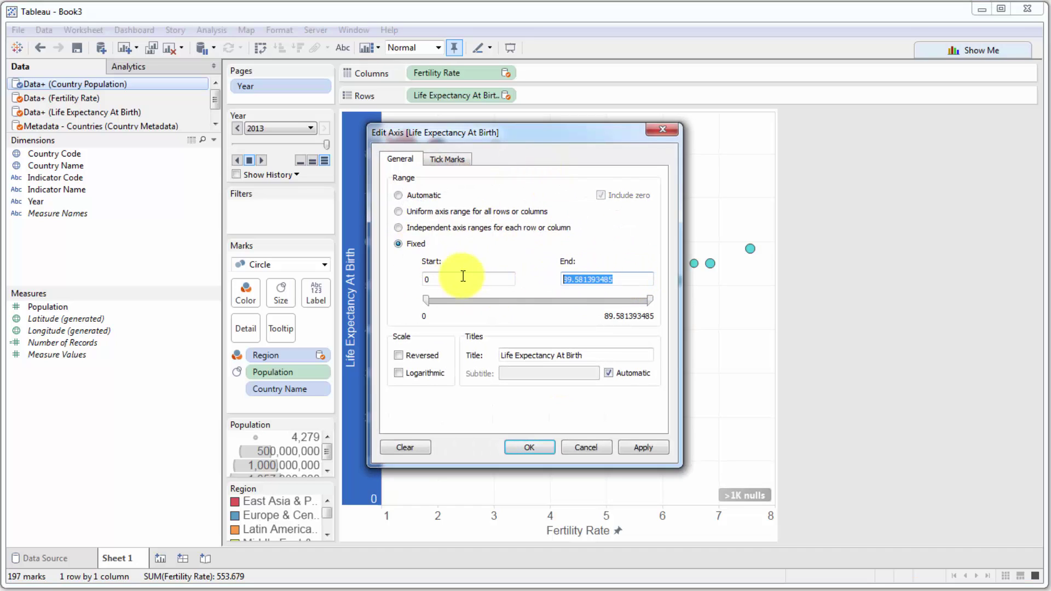
type("5")
double_click(430, 278)
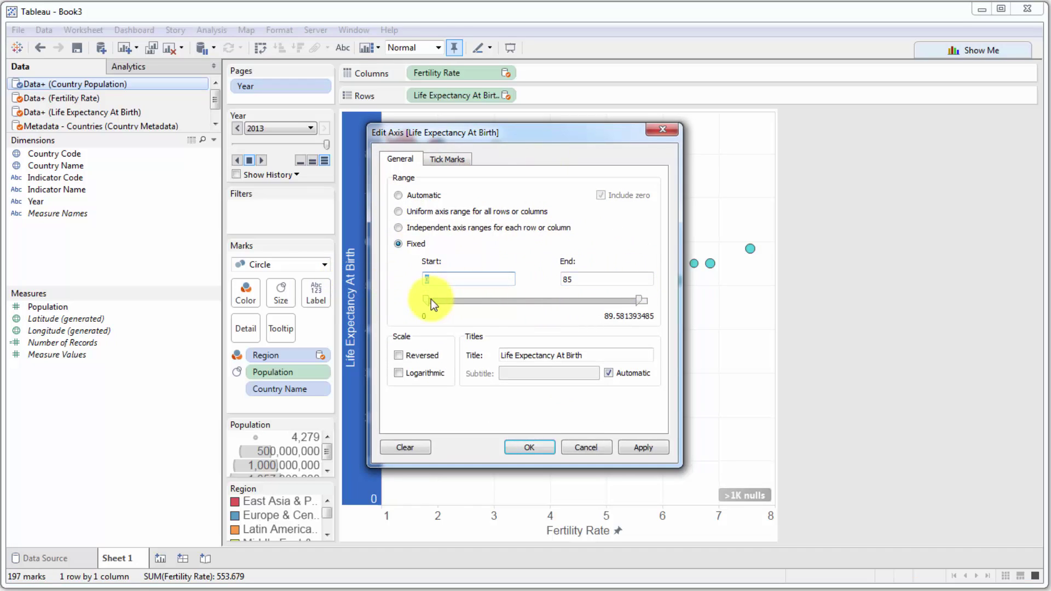
type("30")
left_click(641, 448)
Step: Close the axis settings and replay the animation from 1960 on the fixed axes
left_click(529, 447)
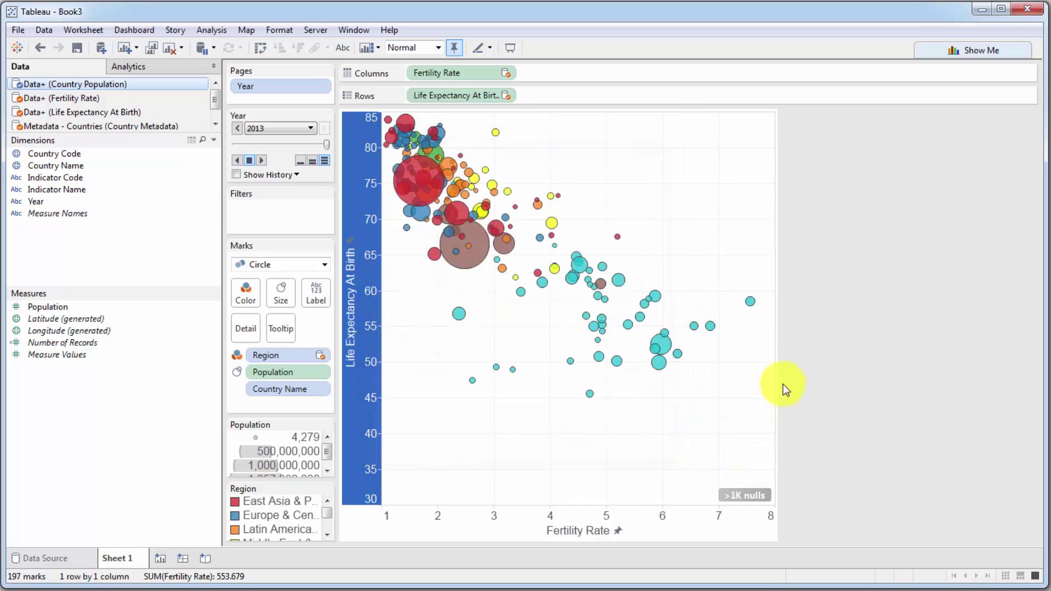
left_click_drag(324, 146, 204, 146)
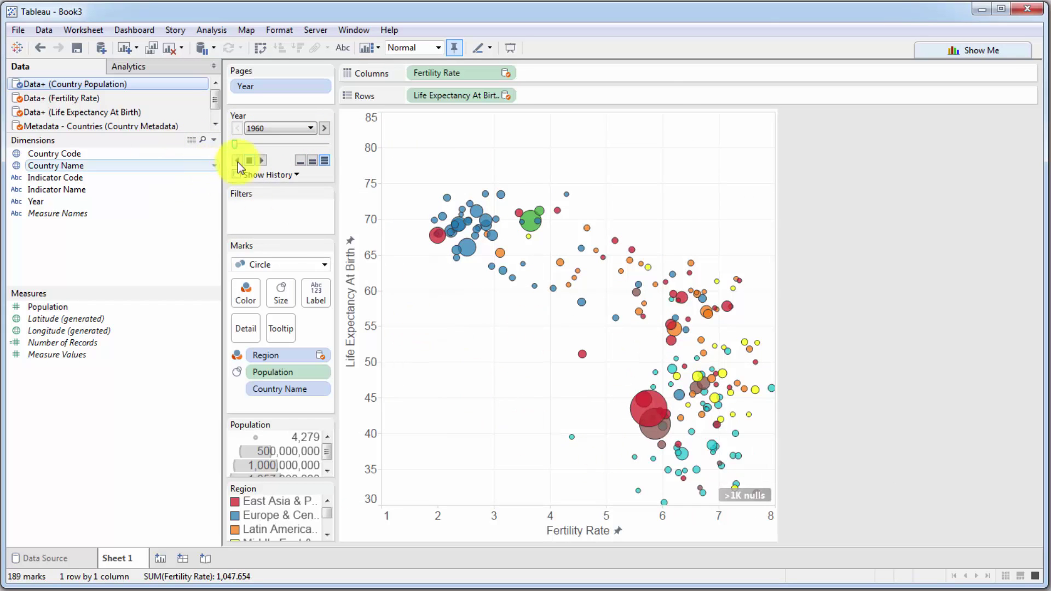
left_click(261, 160)
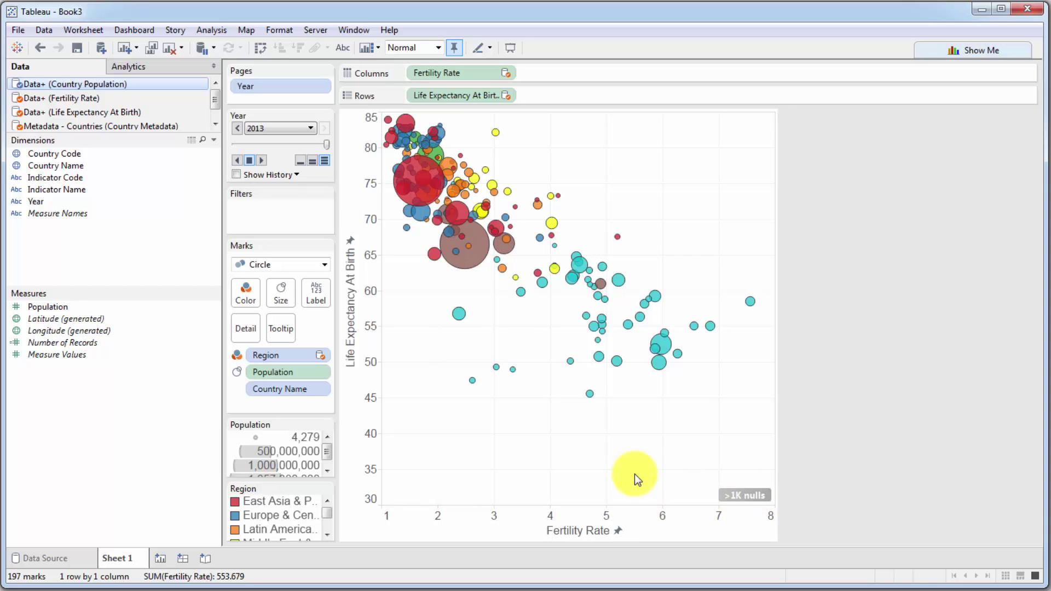
Step: Hide the >1K nulls indicator and return the chart to 1960
mouse_move(744, 493)
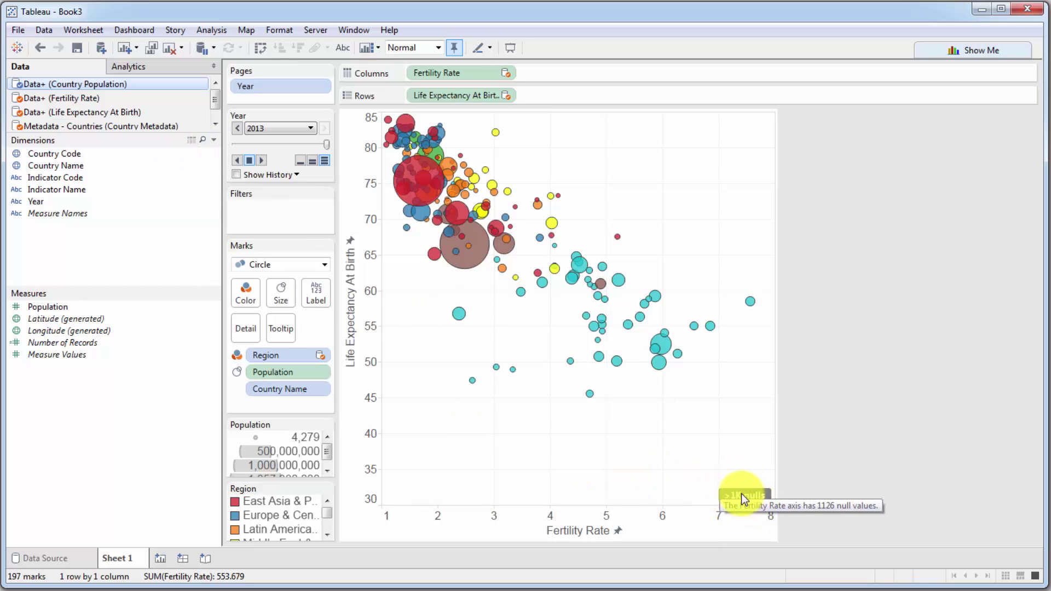
right_click(742, 494)
left_click(794, 505)
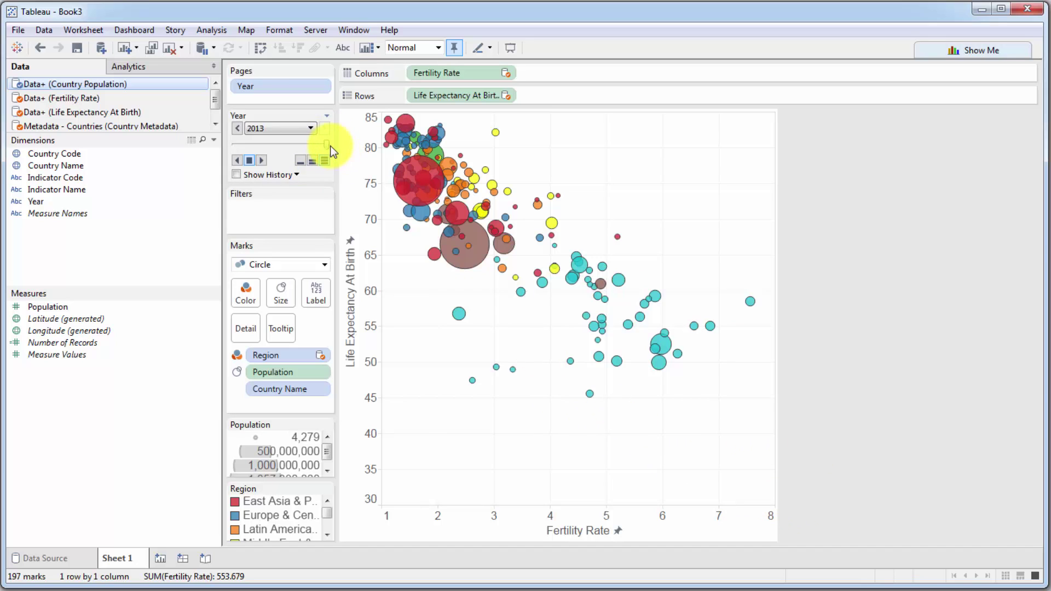
left_click_drag(330, 145, 193, 137)
Step: Turn on Loop Playback for the Year animation, then play and stop it
left_click(325, 117)
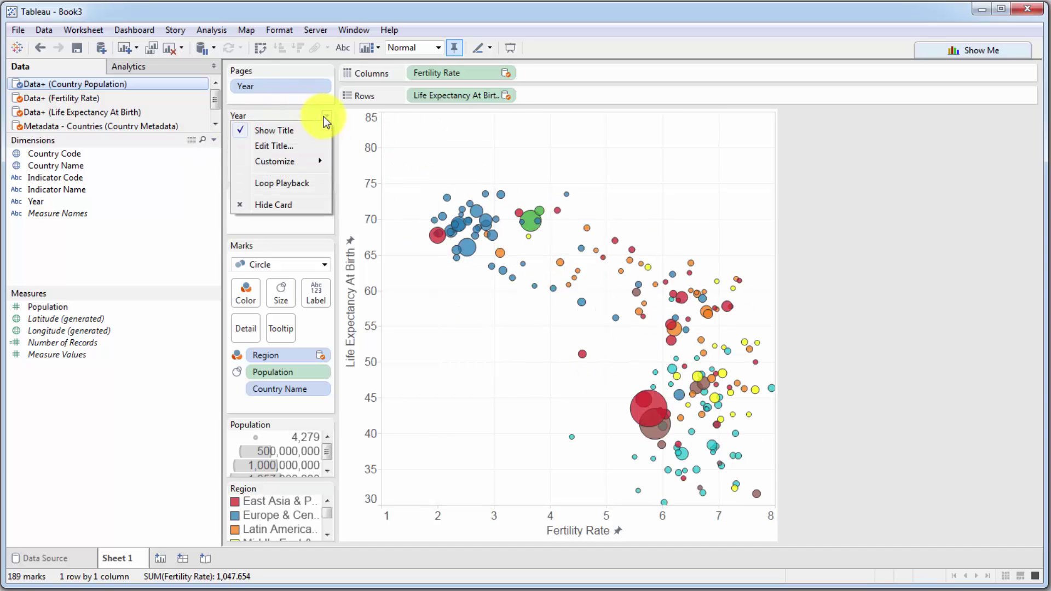
left_click(304, 183)
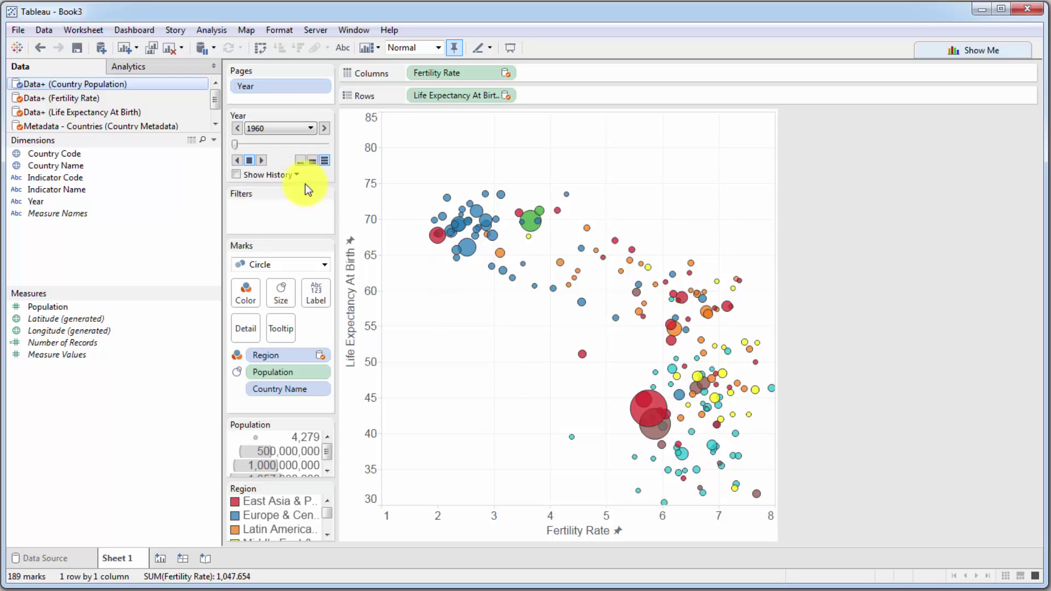
left_click(262, 159)
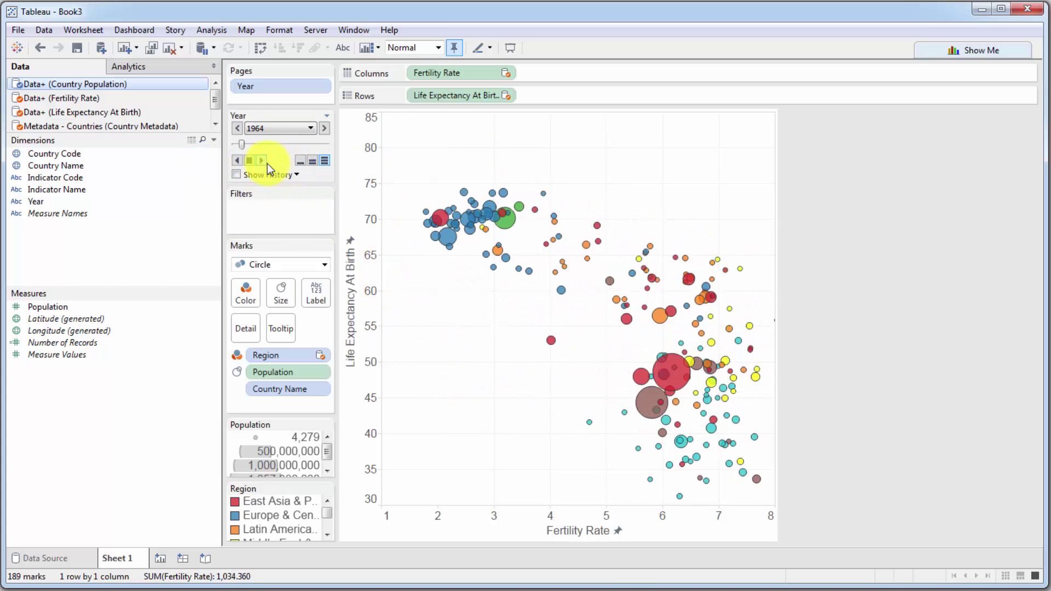
left_click(249, 160)
Step: Resume the looping animation and play the years backward
left_click(328, 116)
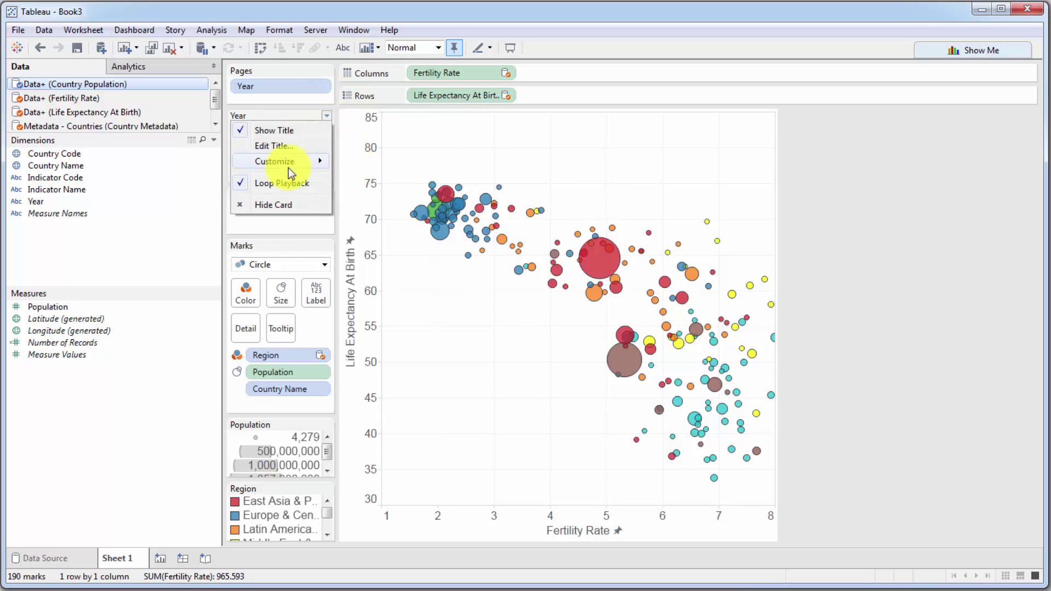
left_click(290, 178)
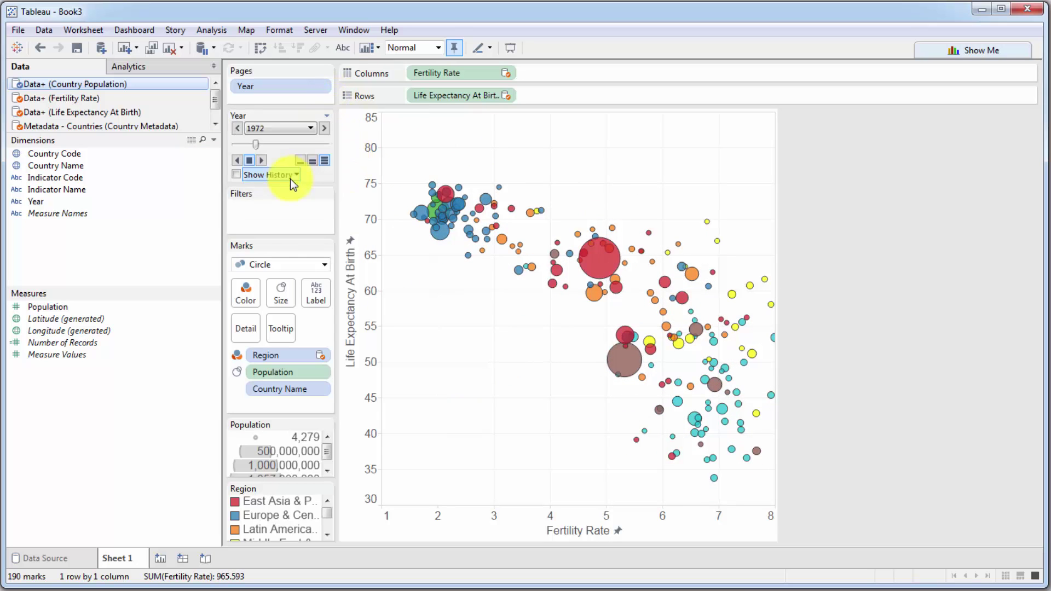
left_click(264, 161)
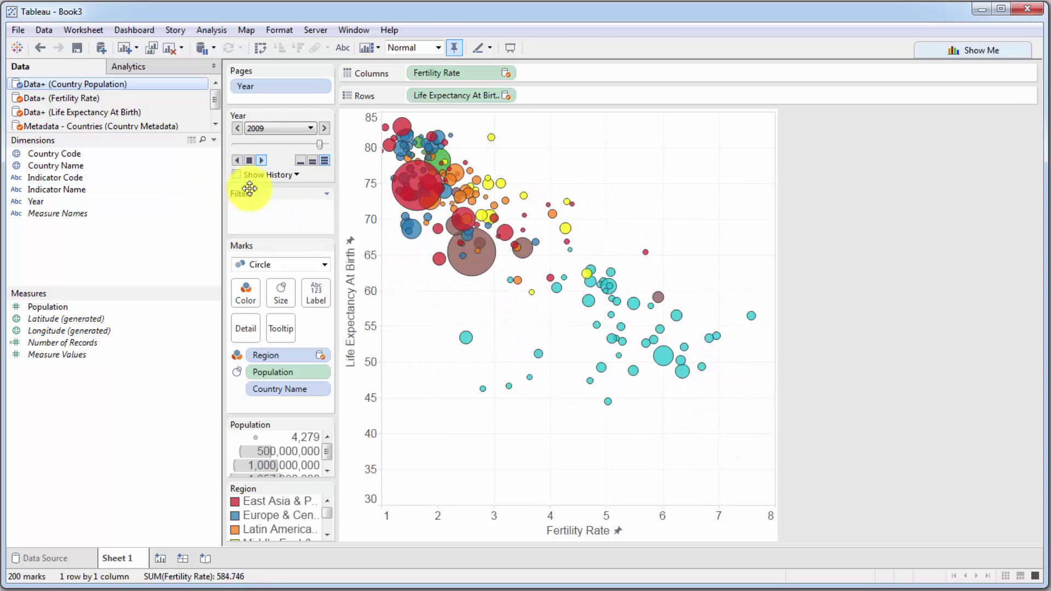
left_click(236, 160)
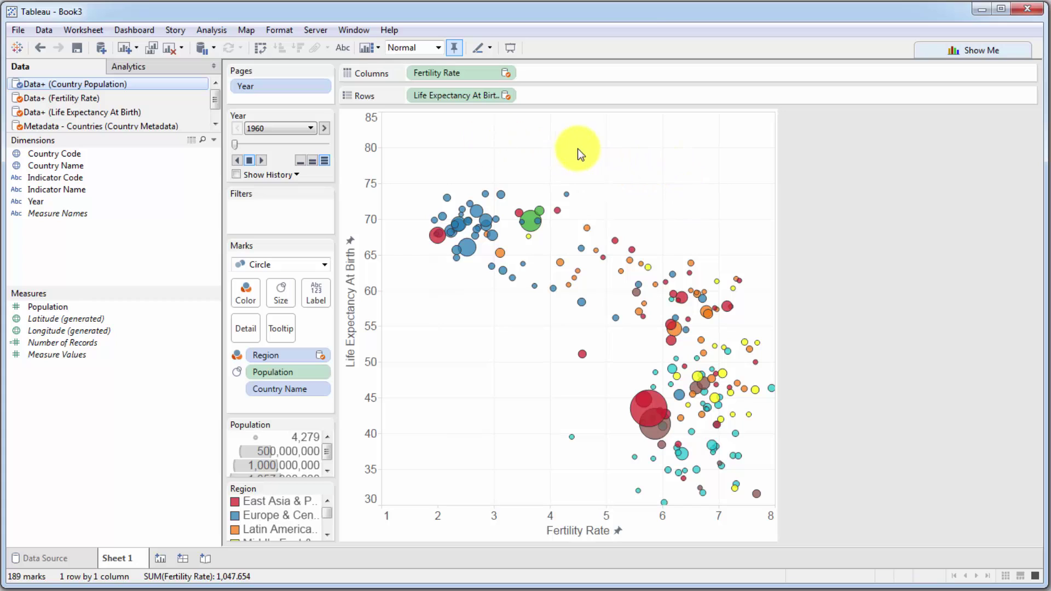
Step: Add an area annotation to the chart containing the Page Name field
right_click(495, 140)
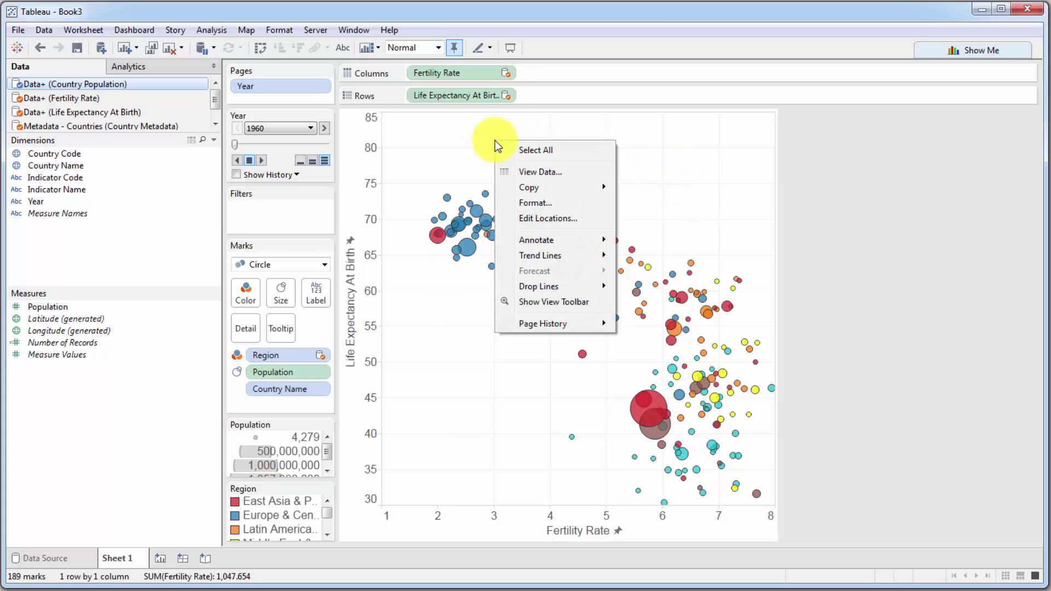
mouse_move(550, 243)
left_click(649, 273)
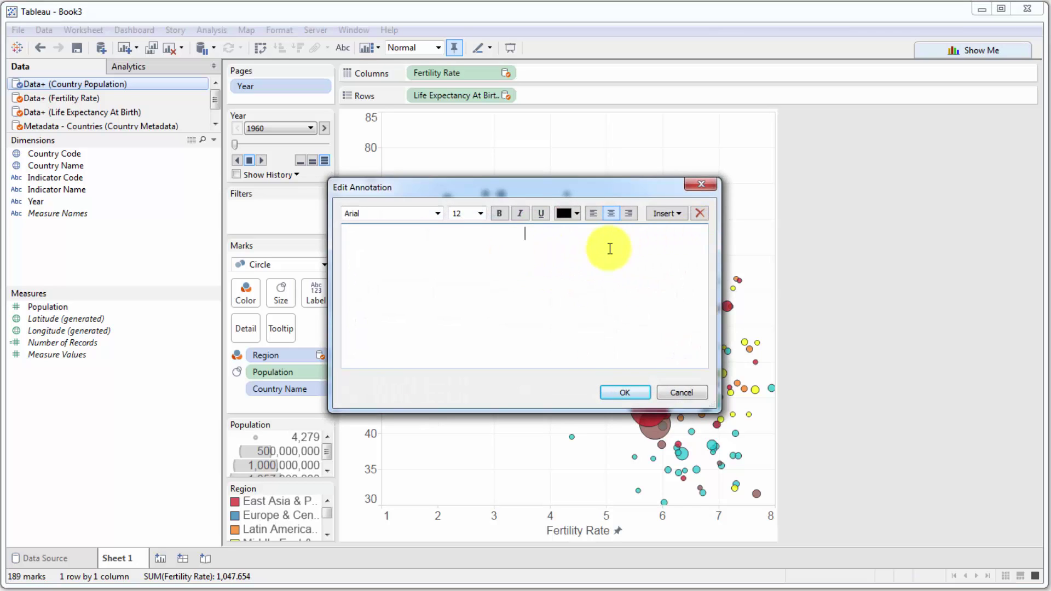
left_click(676, 214)
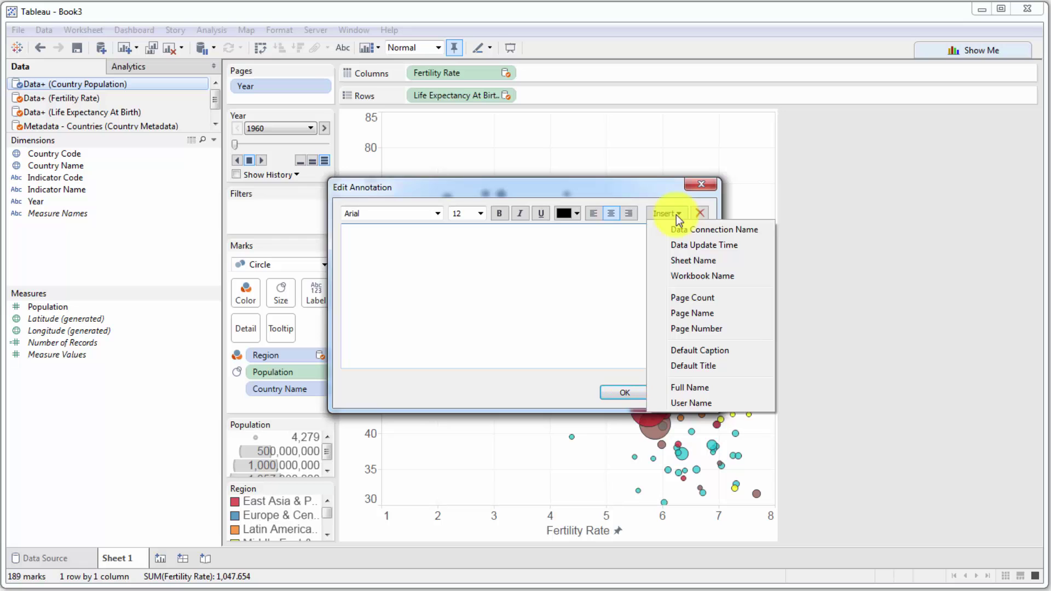
left_click(718, 314)
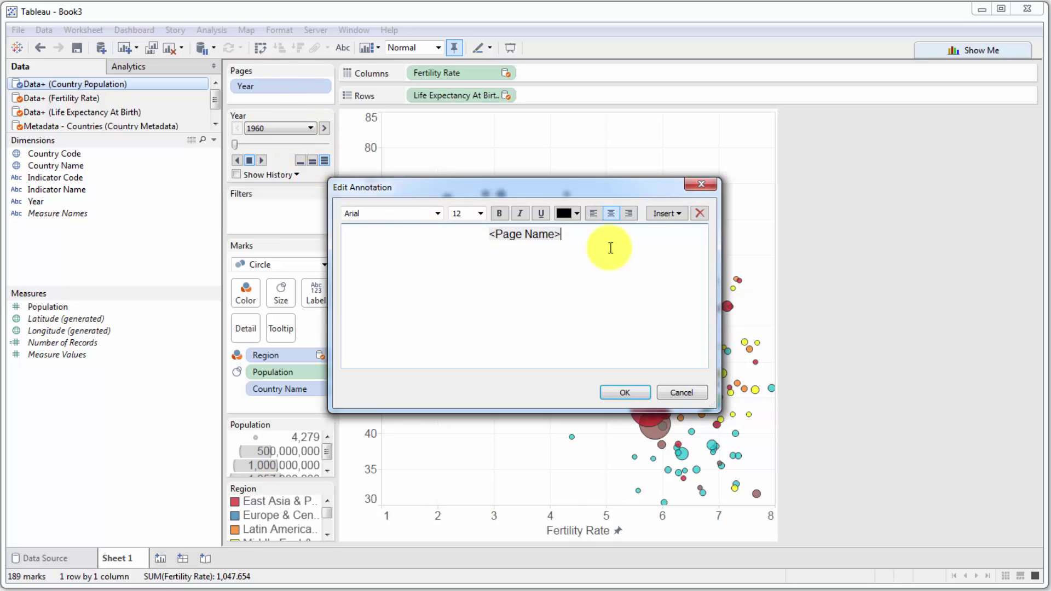
Step: Format the page name text at 72 pt with a new colour and place the annotation
left_click_drag(605, 246, 359, 235)
left_click(480, 213)
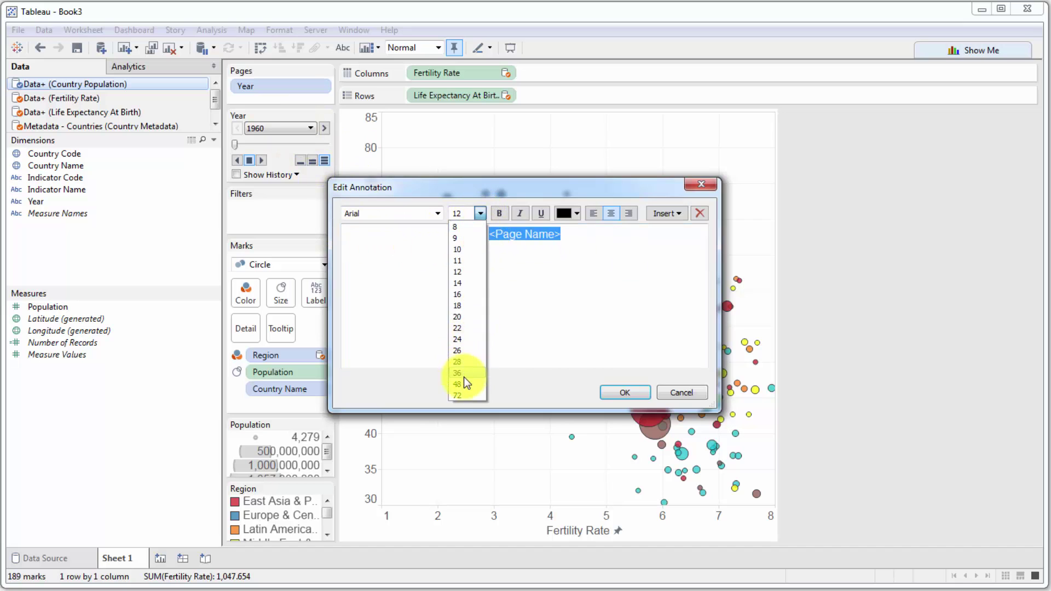
left_click(462, 395)
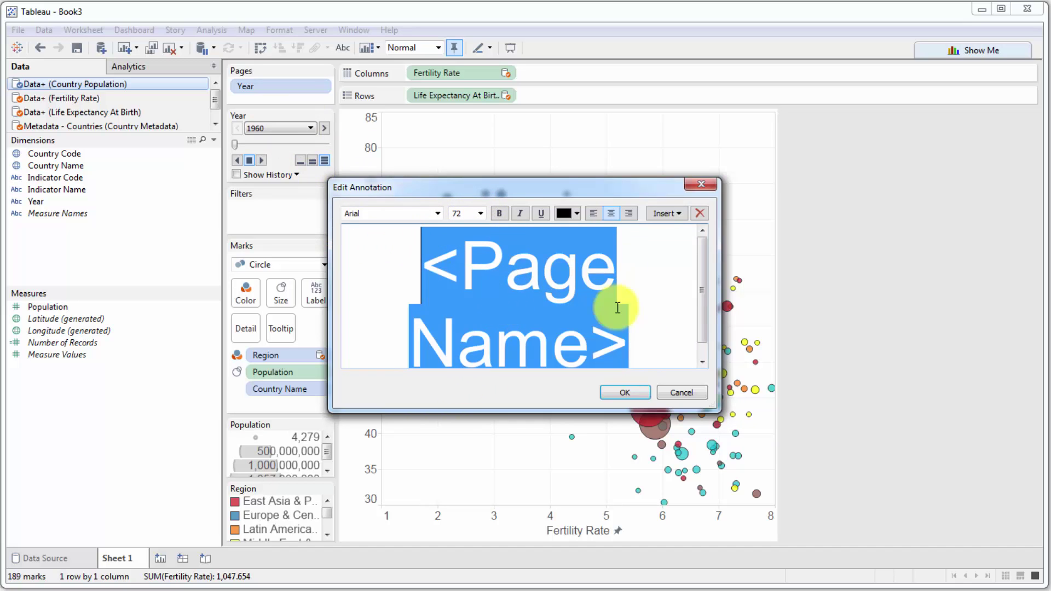
left_click(574, 212)
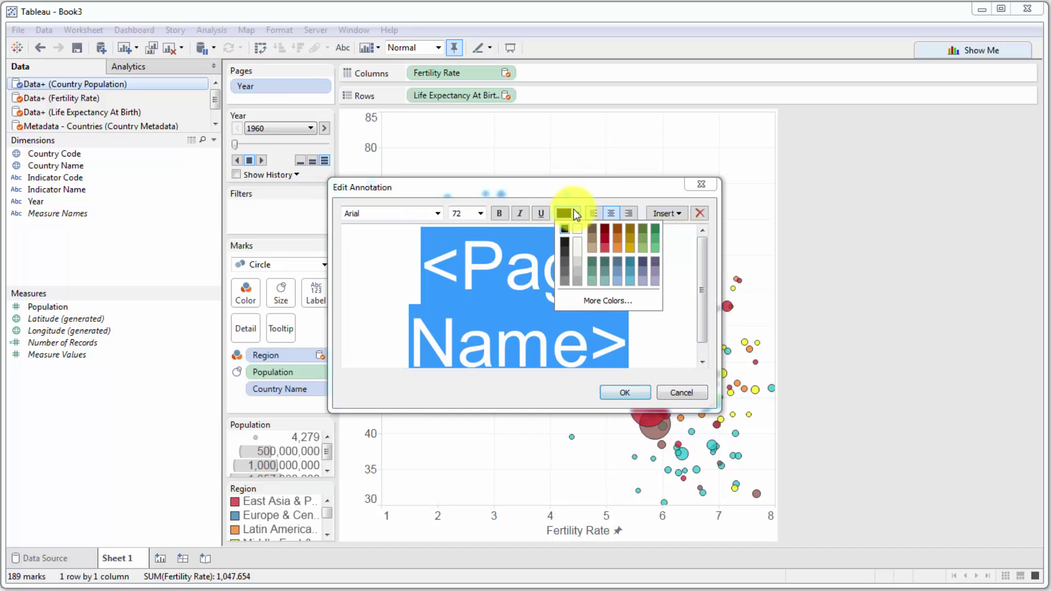
left_click(565, 253)
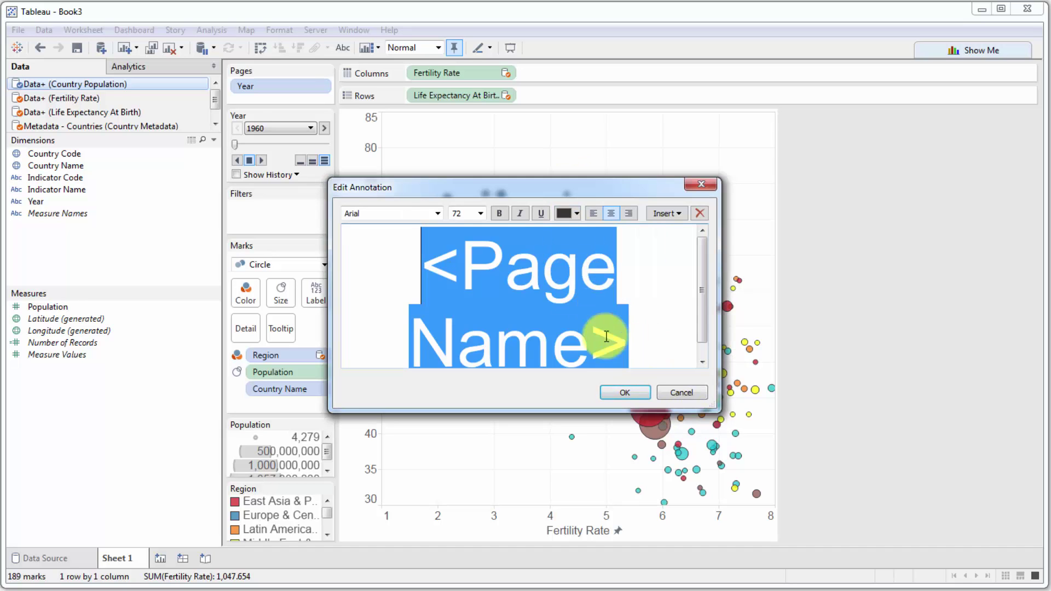
left_click(619, 392)
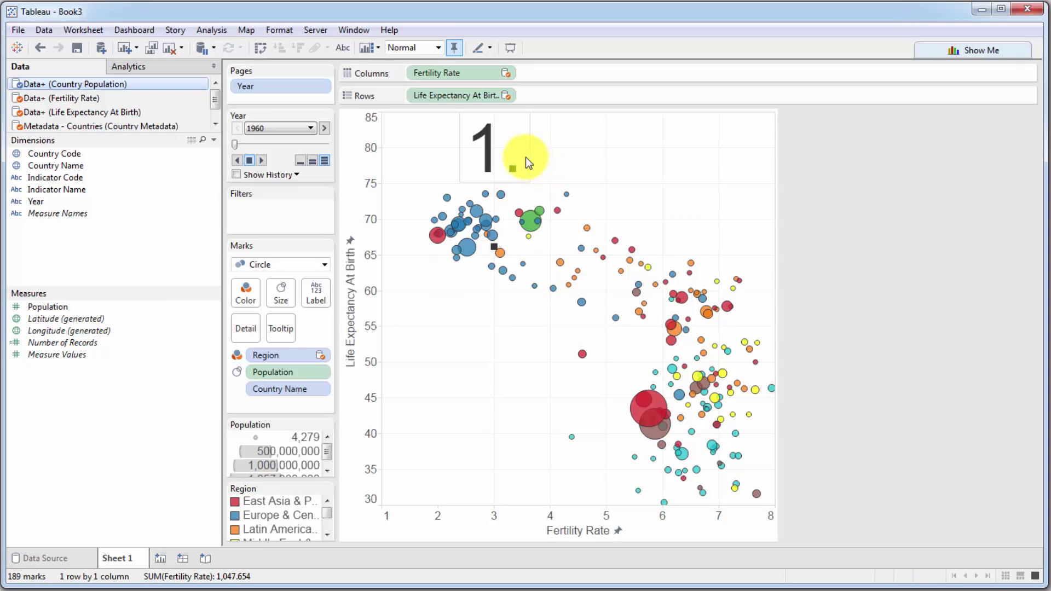
Step: Enlarge and reshape the annotation box so the full 1960 year shows
mouse_move(529, 160)
left_mouse_down()
mouse_move(530, 179)
mouse_move(587, 223)
mouse_move(635, 227)
mouse_move(744, 189)
left_mouse_up()
left_click_drag(619, 214, 607, 221)
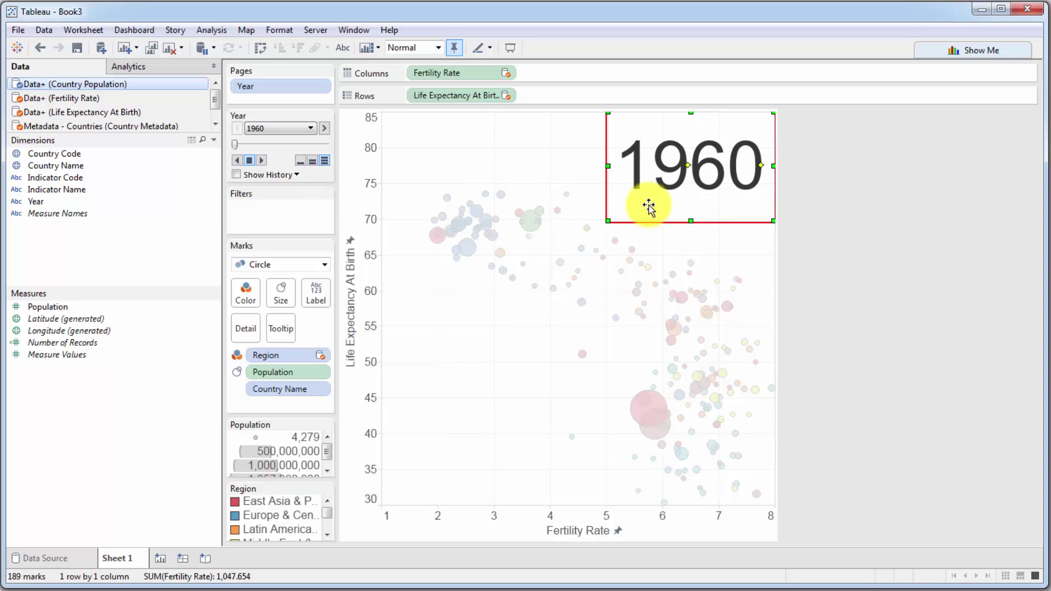
left_click(655, 283)
left_click(626, 225)
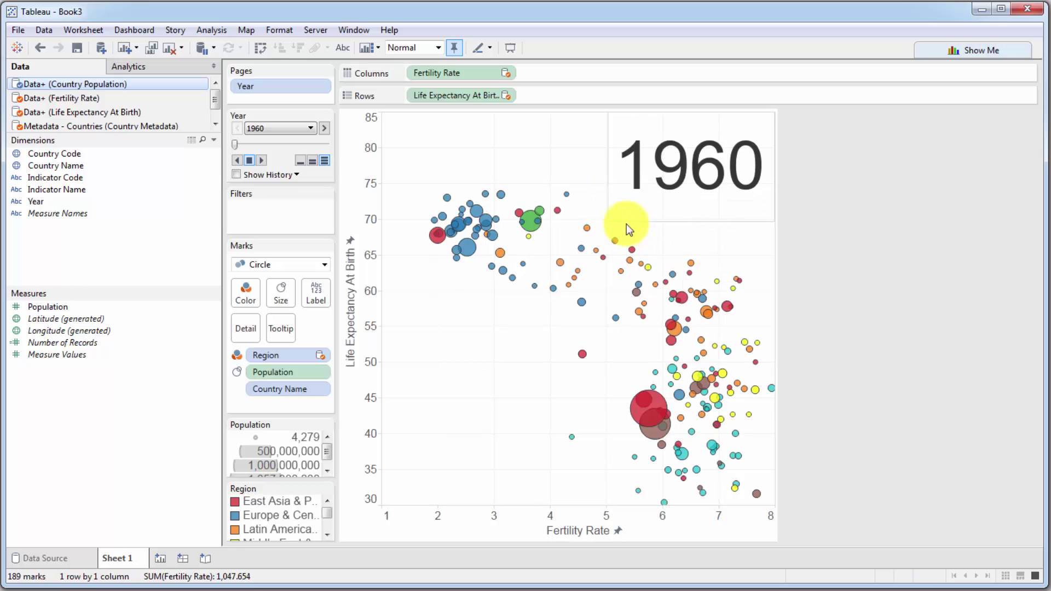
left_click(681, 144)
Step: Set the year annotation's Box format to None
right_click(676, 135)
left_click(706, 155)
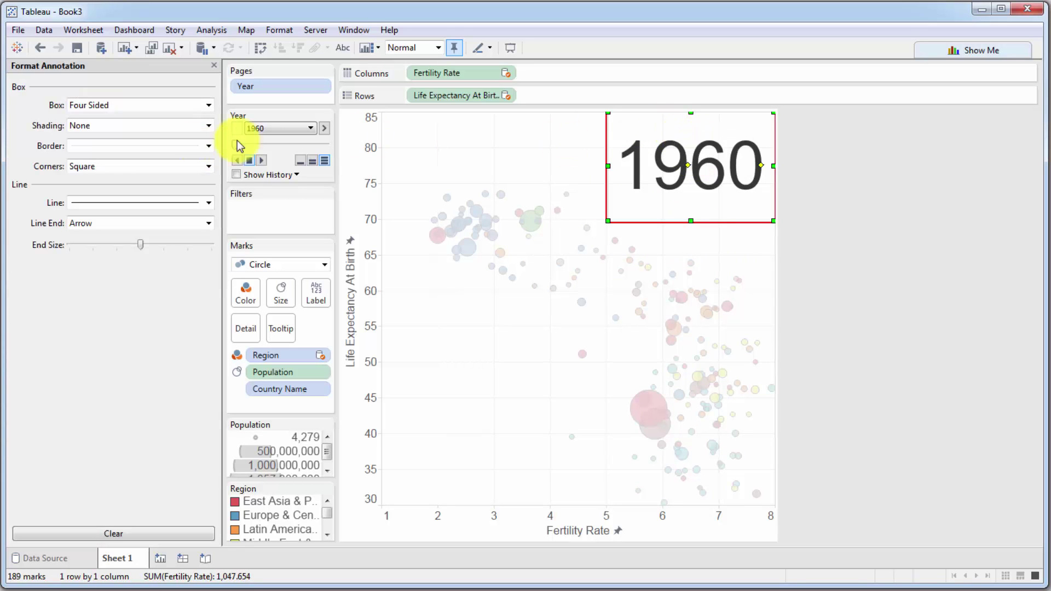
left_click(183, 104)
left_click(123, 142)
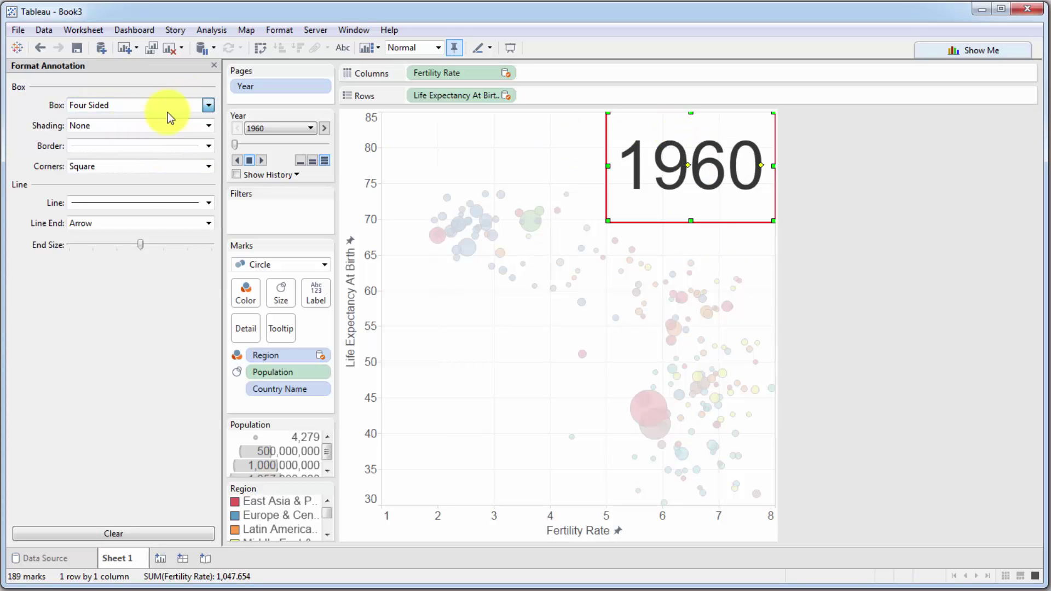
left_click(214, 65)
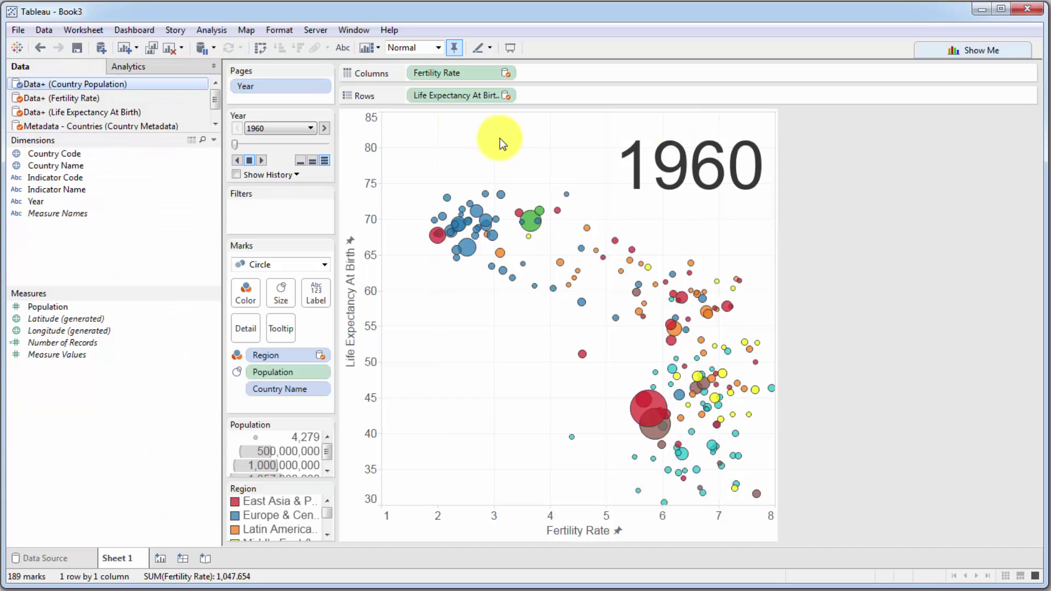
Step: Shrink the 1960 year annotation text to 65 pt, after briefly trying 48 pt
double_click(647, 171)
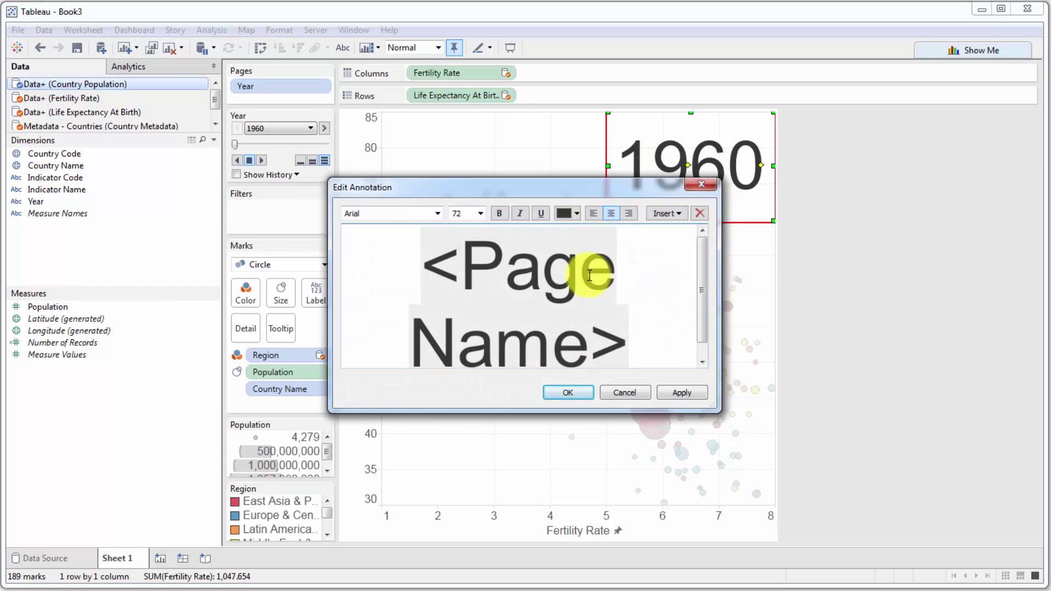
left_click(481, 213)
left_click(468, 382)
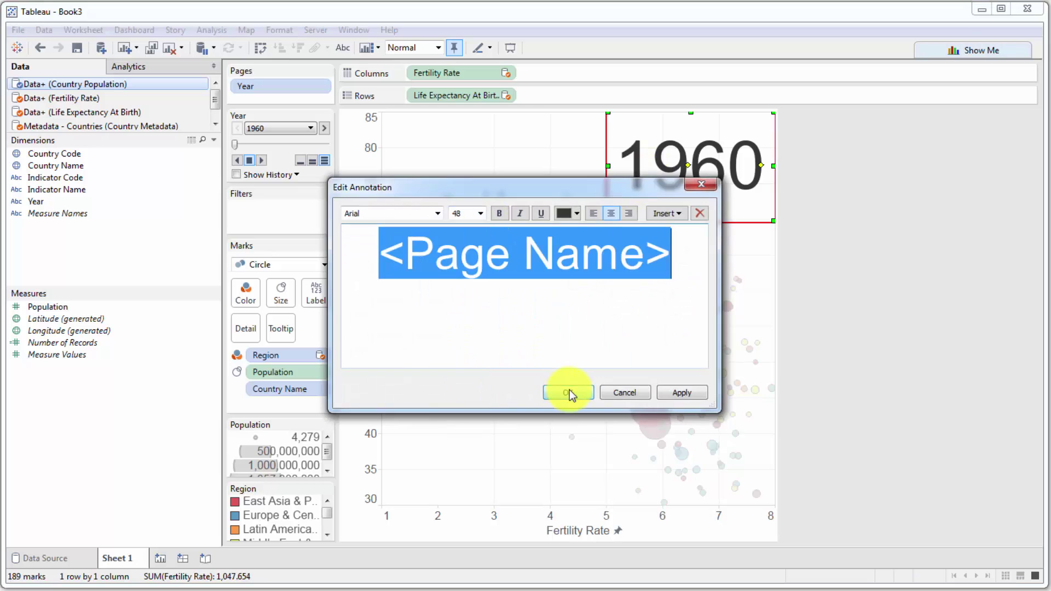
left_click(568, 392)
double_click(645, 202)
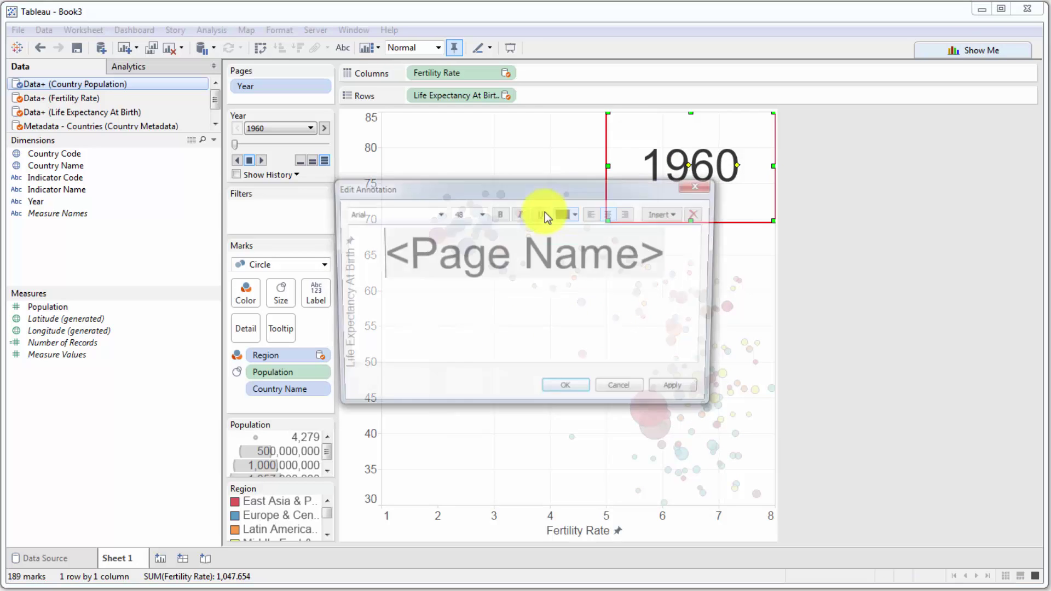
left_click(432, 213)
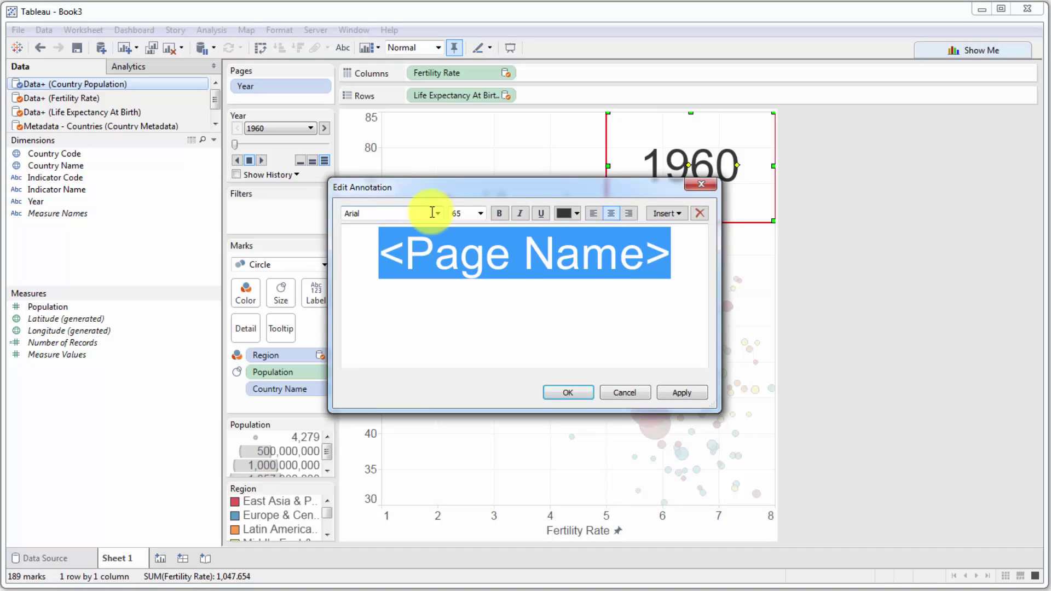
key("Return")
left_click(830, 221)
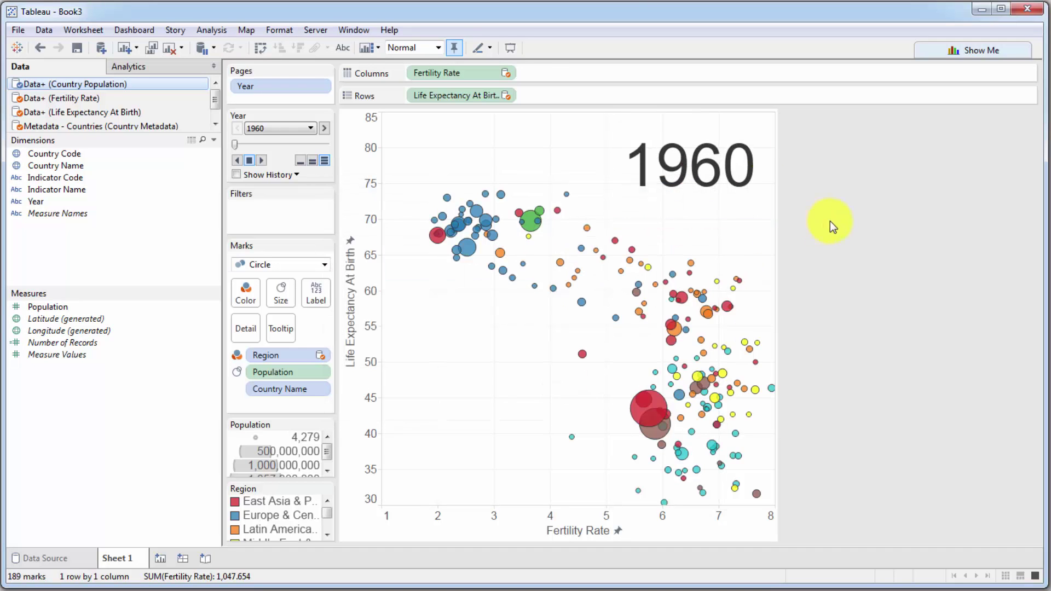
left_click(682, 185)
Step: Shorten the annotation box slightly, play the animation through the years, then rewind to 1960
left_click_drag(692, 222, 691, 207)
left_click(699, 229)
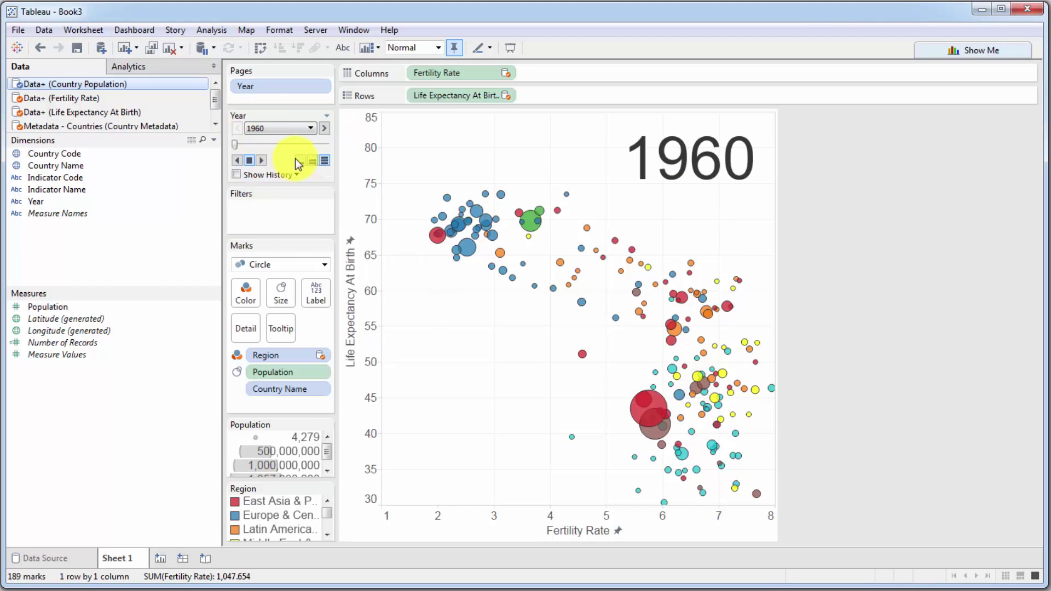
left_click(326, 128)
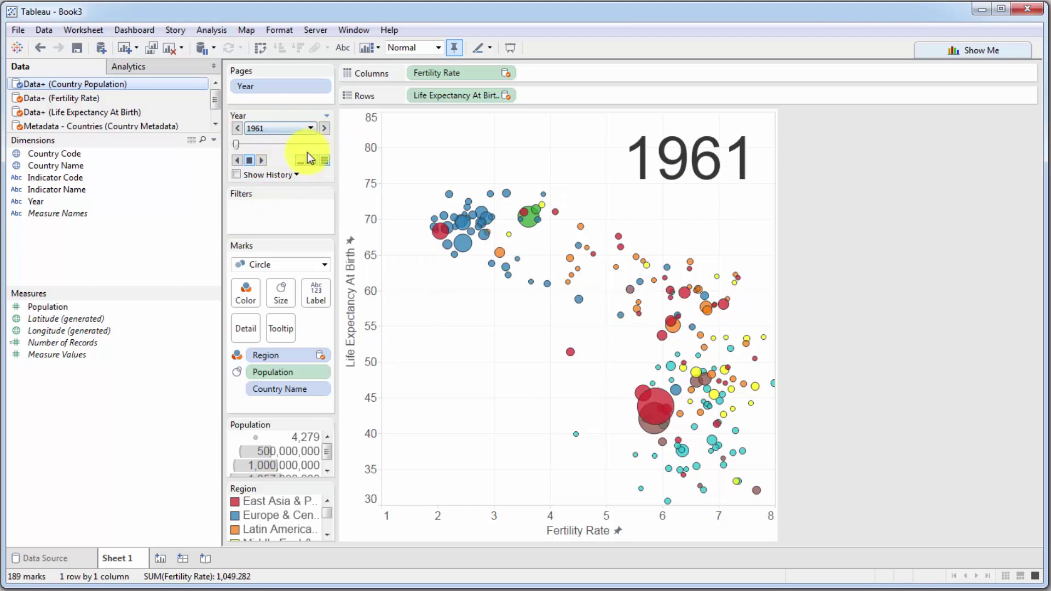
left_click(261, 162)
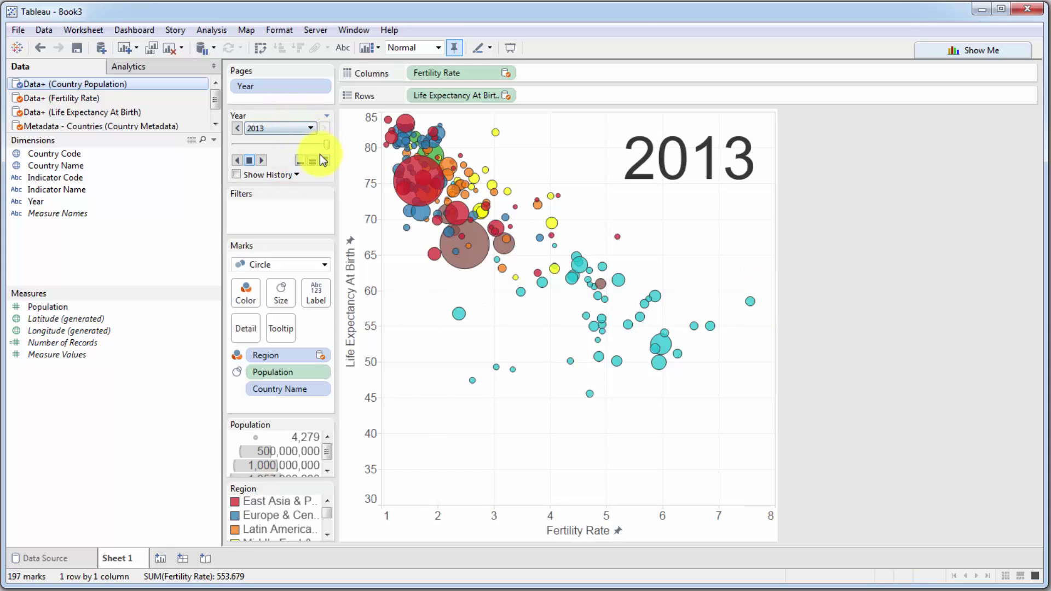
left_click_drag(324, 144, 238, 143)
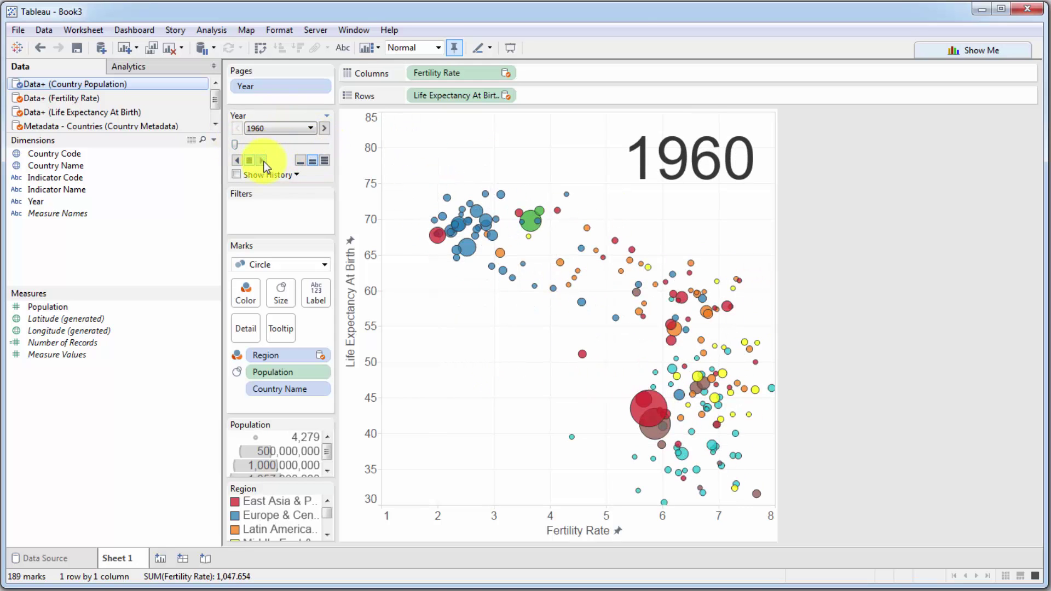